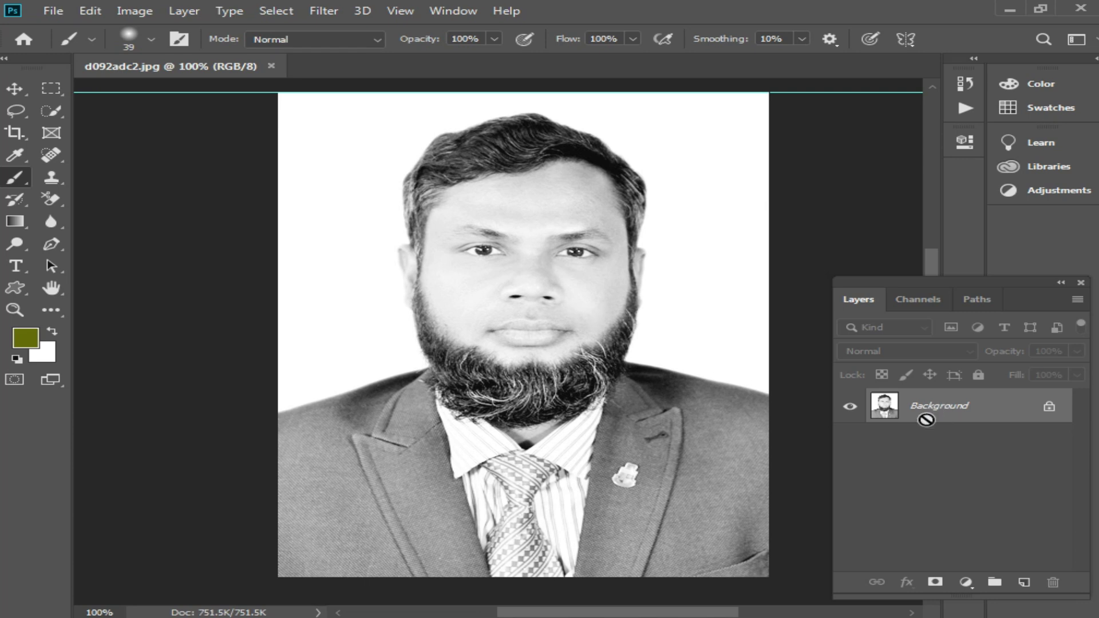
Duplicate the Background layer and add a new blank layer above the copy for brush painting
{"action": "key", "text": "ctrl+j"}
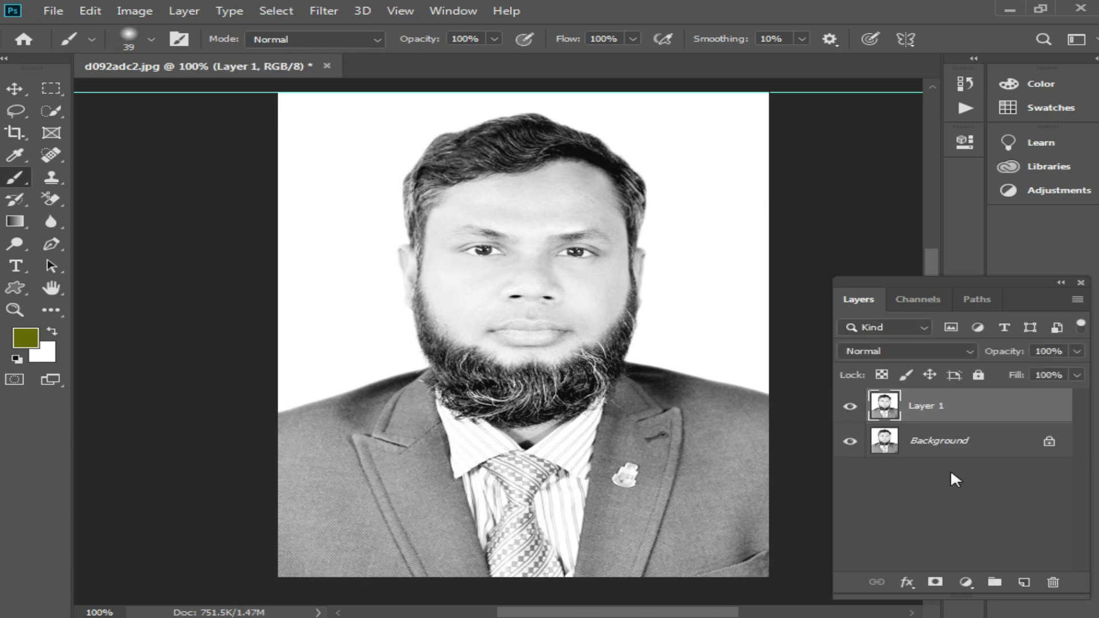
{"action": "left_click", "coordinate": [1025, 583]}
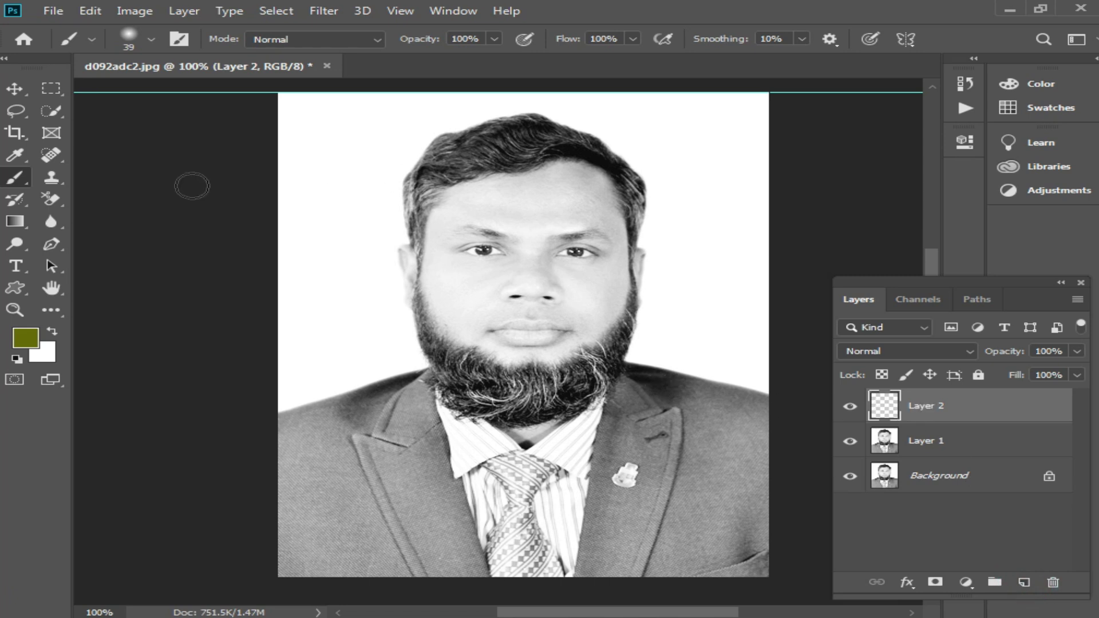
{"action": "right_click", "coordinate": [15, 178]}
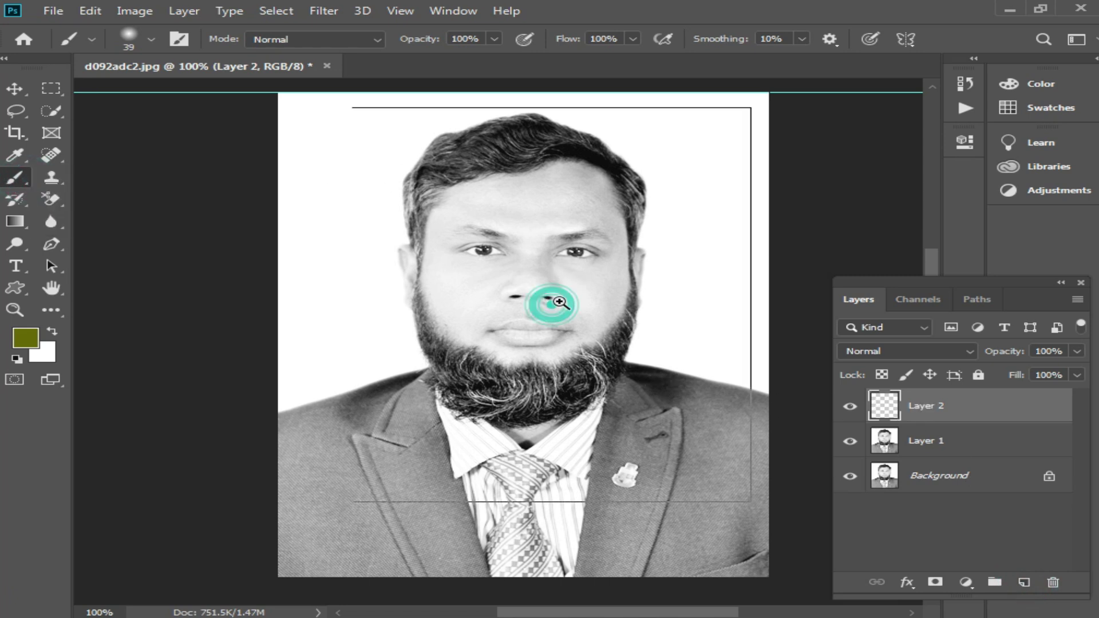
{"action": "scroll", "coordinate": [552, 304], "scroll_direction": "up", "scroll_amount": 1}
{"action": "scroll", "coordinate": [396, 250], "scroll_direction": "up", "scroll_amount": 4}
{"action": "mouse_move", "coordinate": [351, 263]}
{"action": "left_mouse_down"}
{"action": "mouse_move", "coordinate": [417, 218]}
{"action": "mouse_move", "coordinate": [362, 253]}
{"action": "mouse_move", "coordinate": [351, 224]}
{"action": "mouse_move", "coordinate": [411, 206]}
{"action": "mouse_move", "coordinate": [408, 197]}
{"action": "mouse_move", "coordinate": [550, 184]}
{"action": "mouse_move", "coordinate": [531, 176]}
{"action": "mouse_move", "coordinate": [547, 224]}
{"action": "mouse_move", "coordinate": [653, 240]}
{"action": "left_mouse_up"}
{"action": "mouse_move", "coordinate": [574, 288]}
{"action": "left_mouse_down"}
{"action": "mouse_move", "coordinate": [526, 301]}
{"action": "mouse_move", "coordinate": [590, 286]}
{"action": "left_mouse_up"}
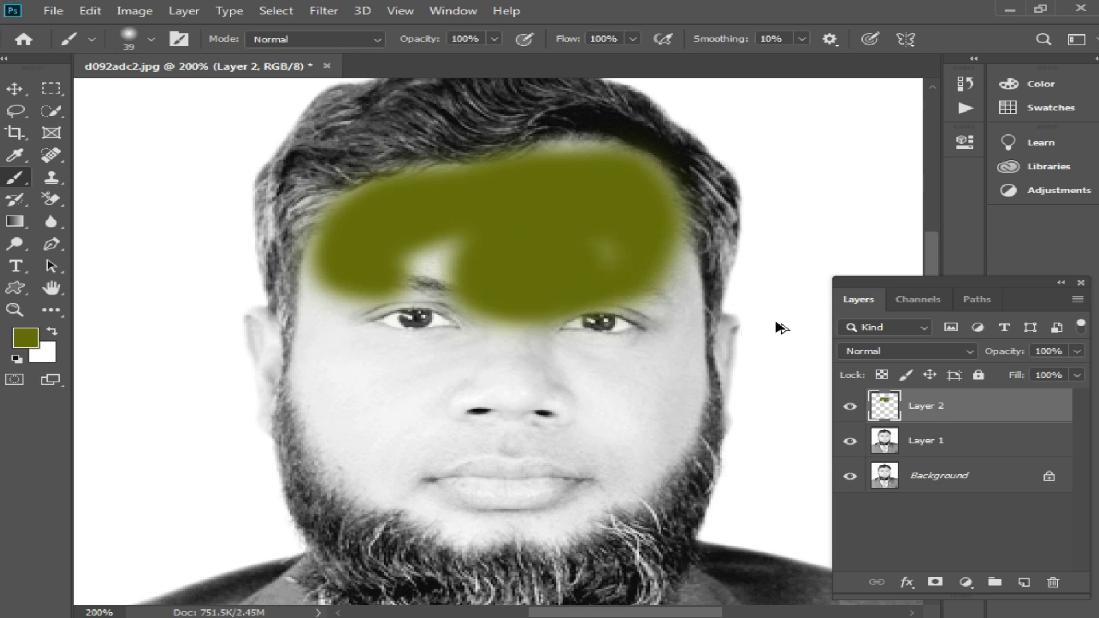
{"action": "key", "text": "ctrl+z"}
Set the blank layer's blend mode to Soft Light and brush olive green over the face, ears and neck skin
{"action": "left_click", "coordinate": [935, 349]}
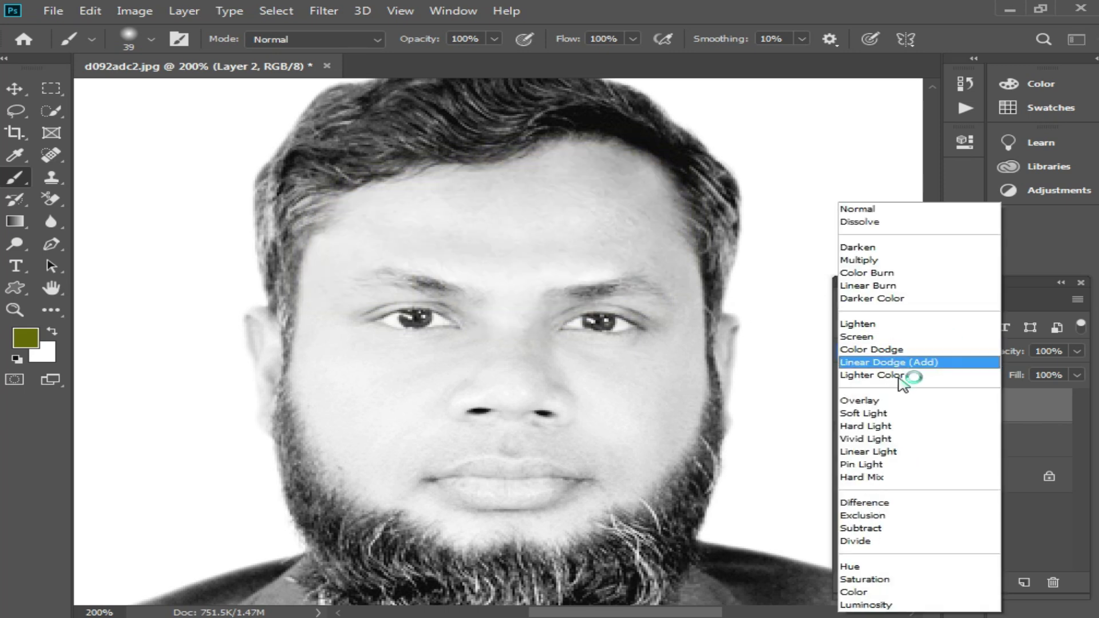
{"action": "left_click", "coordinate": [874, 420]}
{"action": "mouse_move", "coordinate": [510, 297]}
{"action": "left_mouse_down"}
{"action": "mouse_move", "coordinate": [504, 259]}
{"action": "mouse_move", "coordinate": [516, 274]}
{"action": "mouse_move", "coordinate": [604, 259]}
{"action": "mouse_move", "coordinate": [481, 227]}
{"action": "mouse_move", "coordinate": [584, 198]}
{"action": "mouse_move", "coordinate": [578, 157]}
{"action": "mouse_move", "coordinate": [661, 366]}
{"action": "mouse_move", "coordinate": [650, 275]}
{"action": "mouse_move", "coordinate": [601, 478]}
{"action": "mouse_move", "coordinate": [535, 335]}
{"action": "mouse_move", "coordinate": [606, 365]}
{"action": "mouse_move", "coordinate": [483, 365]}
{"action": "mouse_move", "coordinate": [446, 406]}
{"action": "mouse_move", "coordinate": [459, 481]}
{"action": "mouse_move", "coordinate": [590, 486]}
{"action": "mouse_move", "coordinate": [438, 523]}
{"action": "mouse_move", "coordinate": [458, 528]}
{"action": "mouse_move", "coordinate": [368, 478]}
{"action": "mouse_move", "coordinate": [361, 465]}
{"action": "mouse_move", "coordinate": [386, 406]}
{"action": "mouse_move", "coordinate": [492, 387]}
{"action": "mouse_move", "coordinate": [345, 363]}
{"action": "mouse_move", "coordinate": [420, 223]}
{"action": "mouse_move", "coordinate": [337, 216]}
{"action": "mouse_move", "coordinate": [431, 217]}
{"action": "mouse_move", "coordinate": [420, 211]}
{"action": "mouse_move", "coordinate": [534, 341]}
{"action": "mouse_move", "coordinate": [330, 355]}
{"action": "mouse_move", "coordinate": [273, 342]}
{"action": "mouse_move", "coordinate": [265, 325]}
{"action": "mouse_move", "coordinate": [284, 396]}
{"action": "mouse_move", "coordinate": [273, 412]}
{"action": "mouse_move", "coordinate": [527, 366]}
{"action": "mouse_move", "coordinate": [424, 344]}
{"action": "mouse_move", "coordinate": [407, 294]}
{"action": "mouse_move", "coordinate": [357, 417]}
{"action": "mouse_move", "coordinate": [410, 490]}
{"action": "mouse_move", "coordinate": [619, 479]}
{"action": "mouse_move", "coordinate": [460, 516]}
{"action": "mouse_move", "coordinate": [607, 459]}
{"action": "mouse_move", "coordinate": [665, 410]}
{"action": "mouse_move", "coordinate": [598, 465]}
{"action": "mouse_move", "coordinate": [656, 427]}
{"action": "left_mouse_up"}
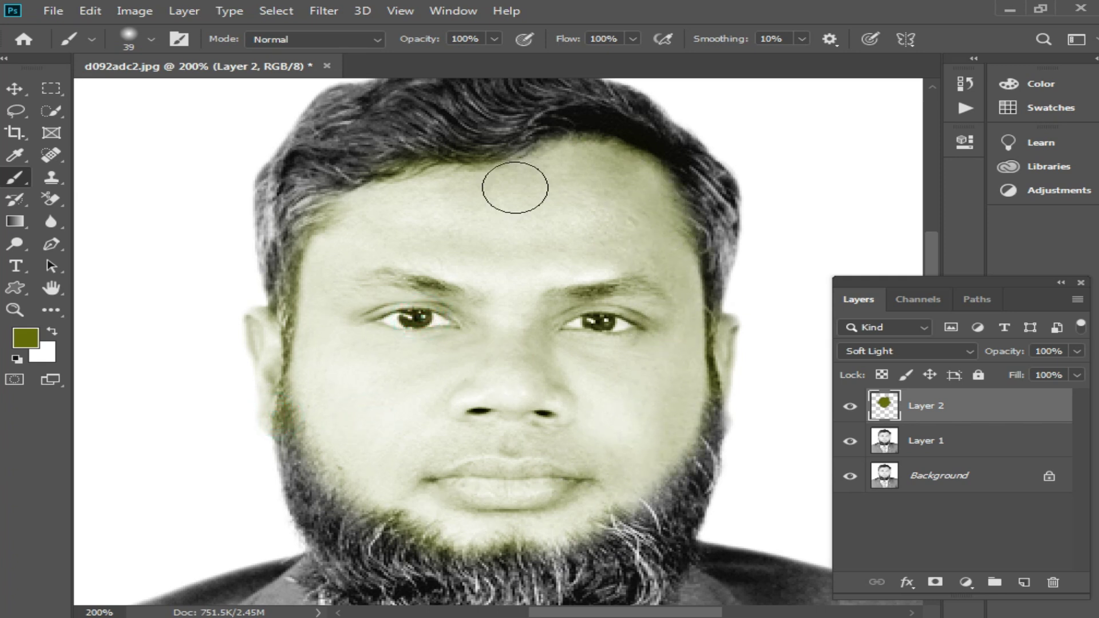
{"action": "key", "text": "bracketleft"}
{"action": "scroll", "coordinate": [474, 247], "scroll_direction": "down", "scroll_amount": 3}
{"action": "scroll", "coordinate": [474, 247], "scroll_direction": "up", "scroll_amount": 1}
{"action": "scroll", "coordinate": [549, 241], "scroll_direction": "up", "scroll_amount": 2}
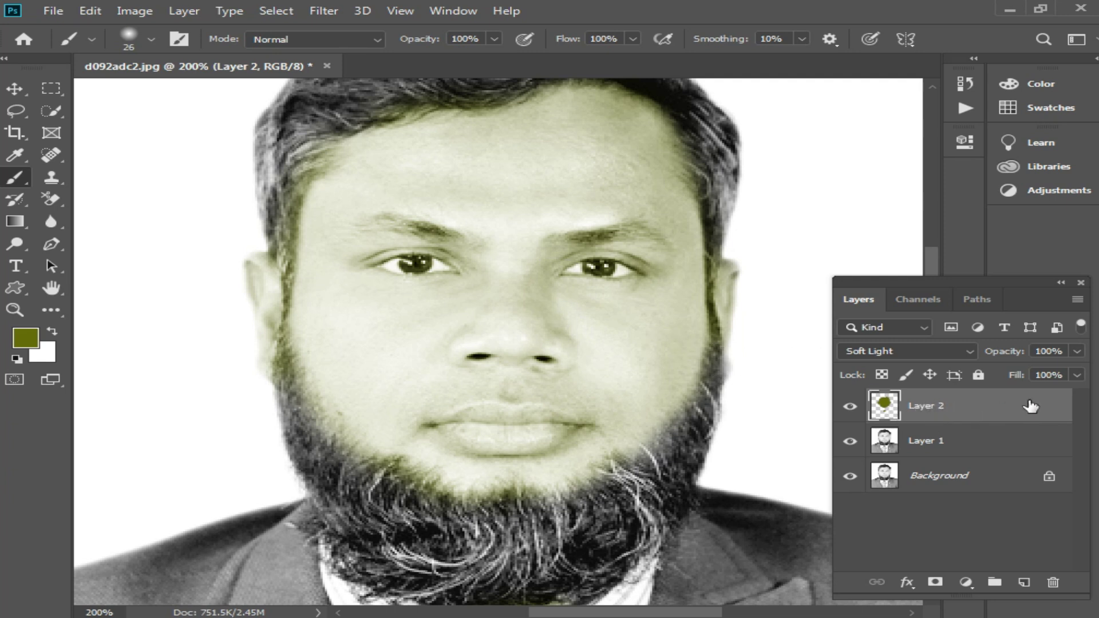
Duplicate the painted skin layer twice with the top copy at 15% fill, and merge all visible layers
{"action": "key", "text": "ctrl+j"}
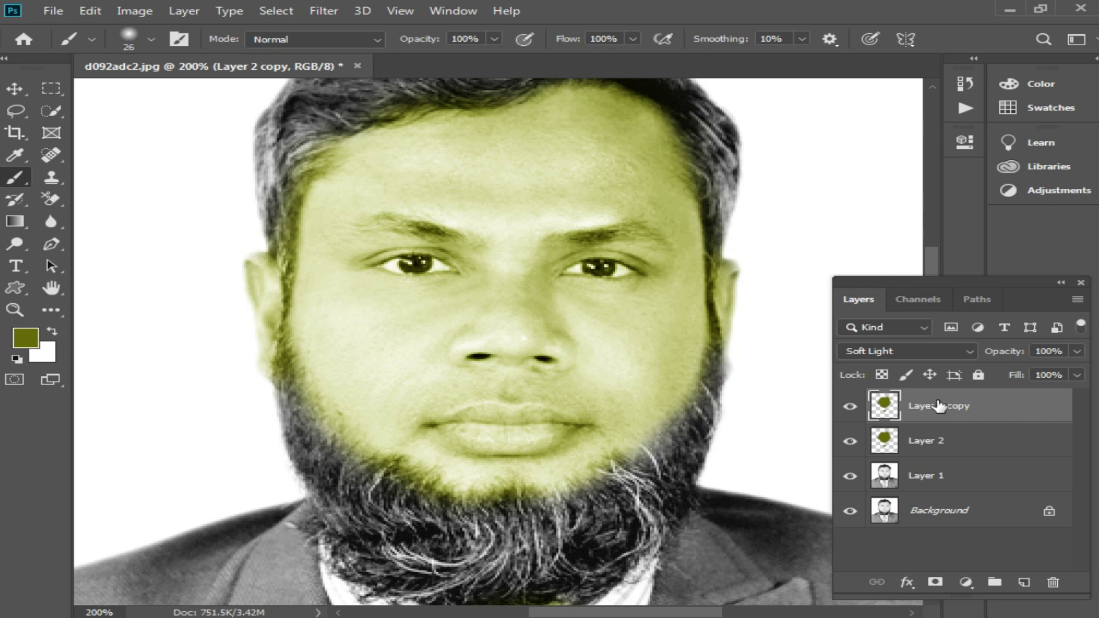
{"action": "key", "text": "ctrl+j"}
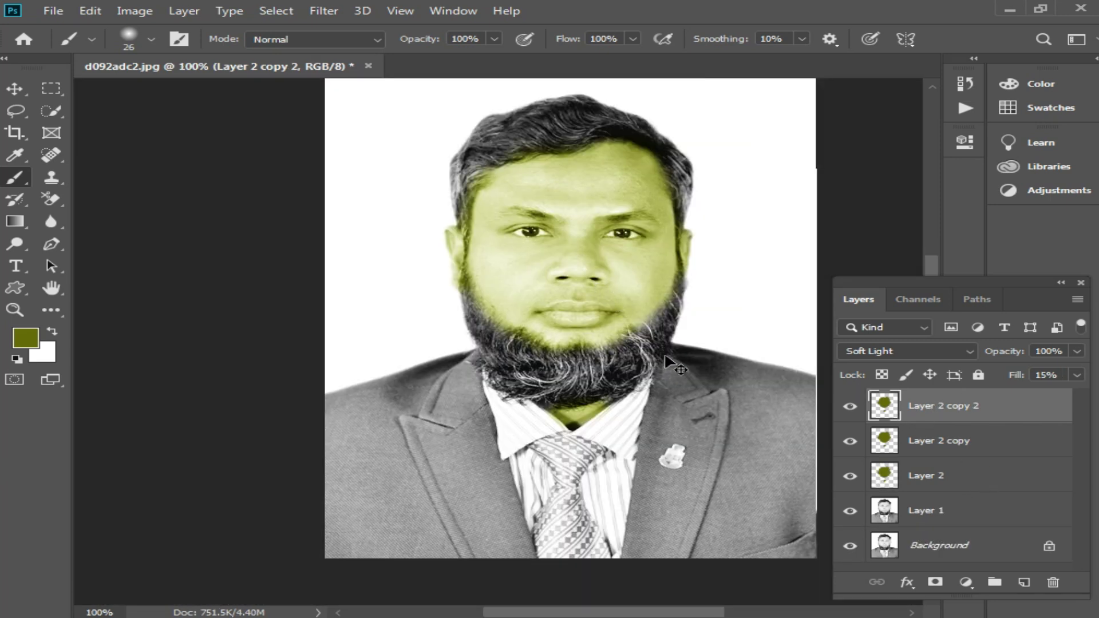
{"action": "key", "text": "ctrl+shift+e"}
Darken the portrait's midtones with Levels by setting the midtone input to 0.80
{"action": "left_click", "coordinate": [621, 282], "text": "ctrl"}
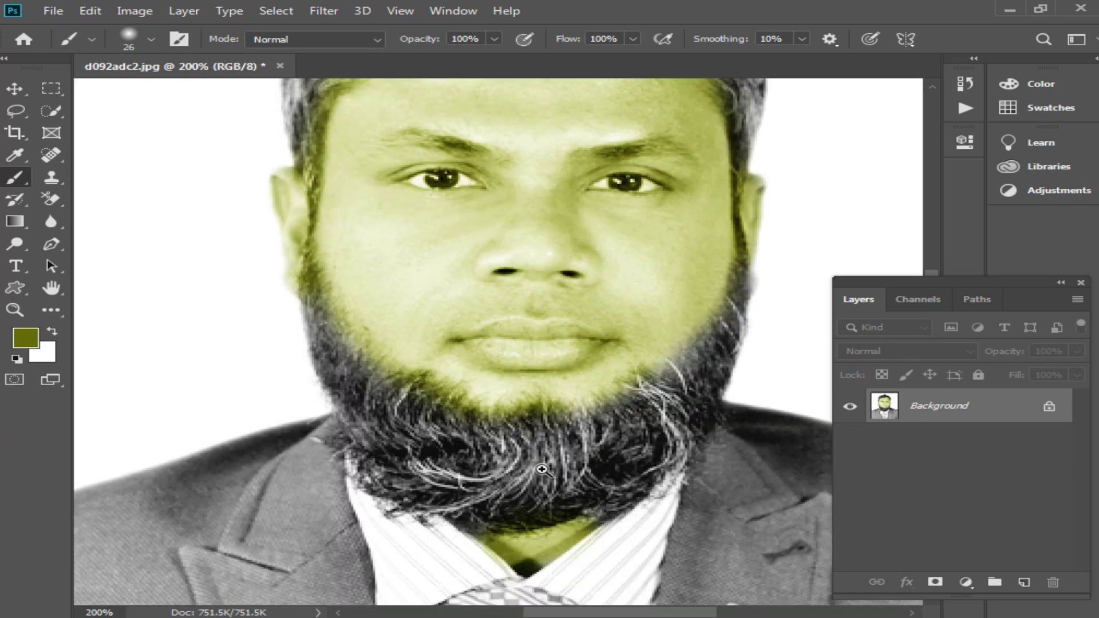
{"action": "left_click", "coordinate": [577, 258], "text": "ctrl"}
{"action": "left_click_drag", "start_coordinate": [589, 290], "coordinate": [583, 327]}
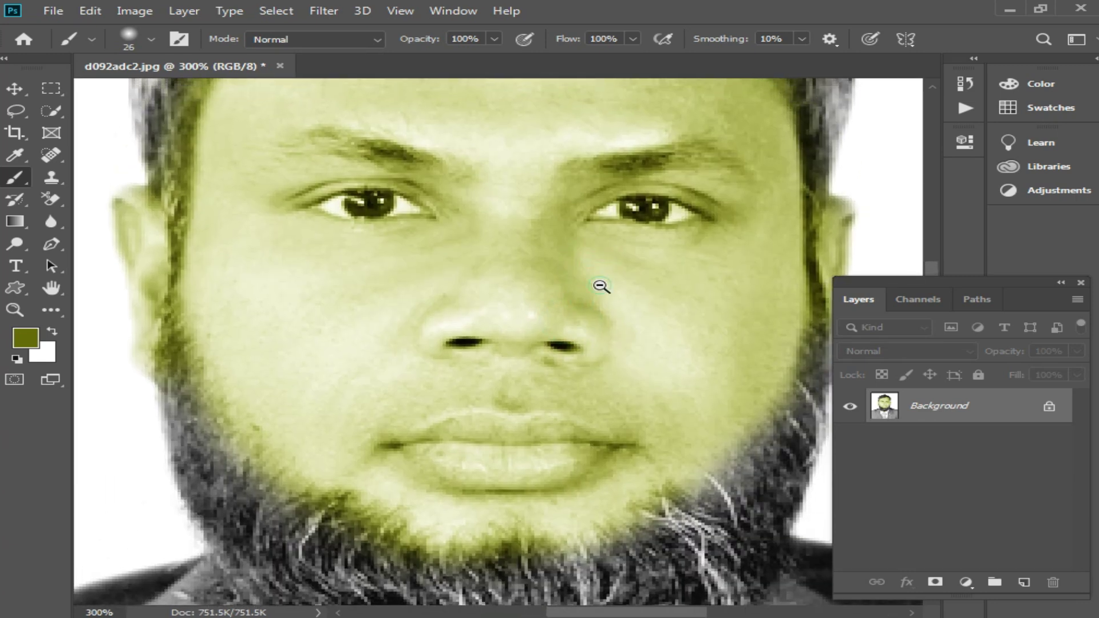
{"action": "left_click", "coordinate": [601, 285], "text": "alt"}
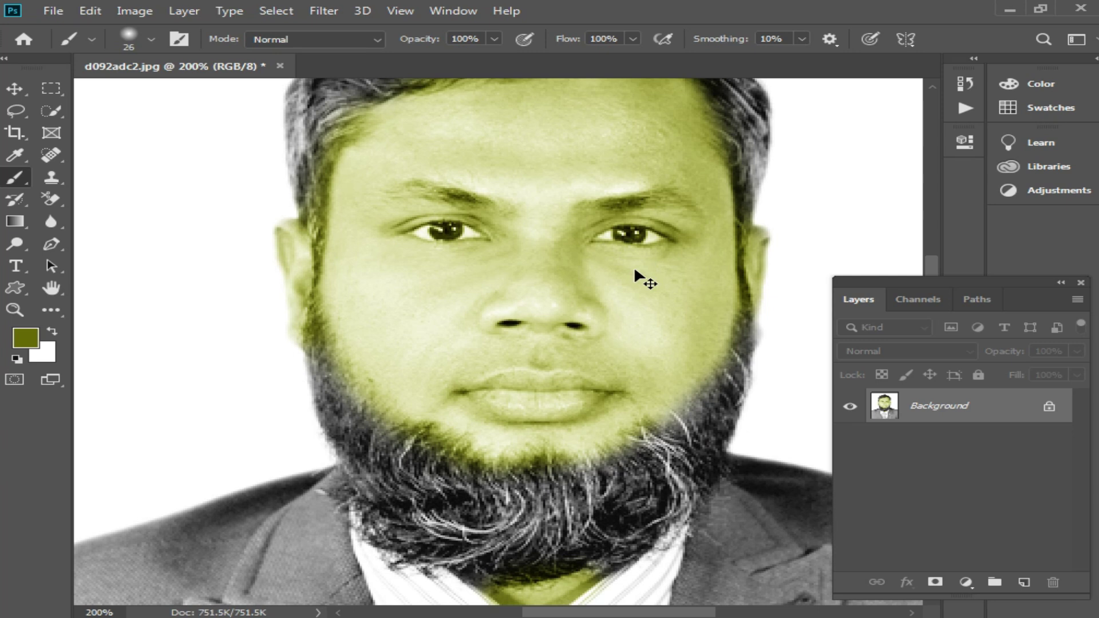
{"action": "key", "text": "ctrl+l"}
{"action": "left_click_drag", "start_coordinate": [520, 75], "coordinate": [785, 104]}
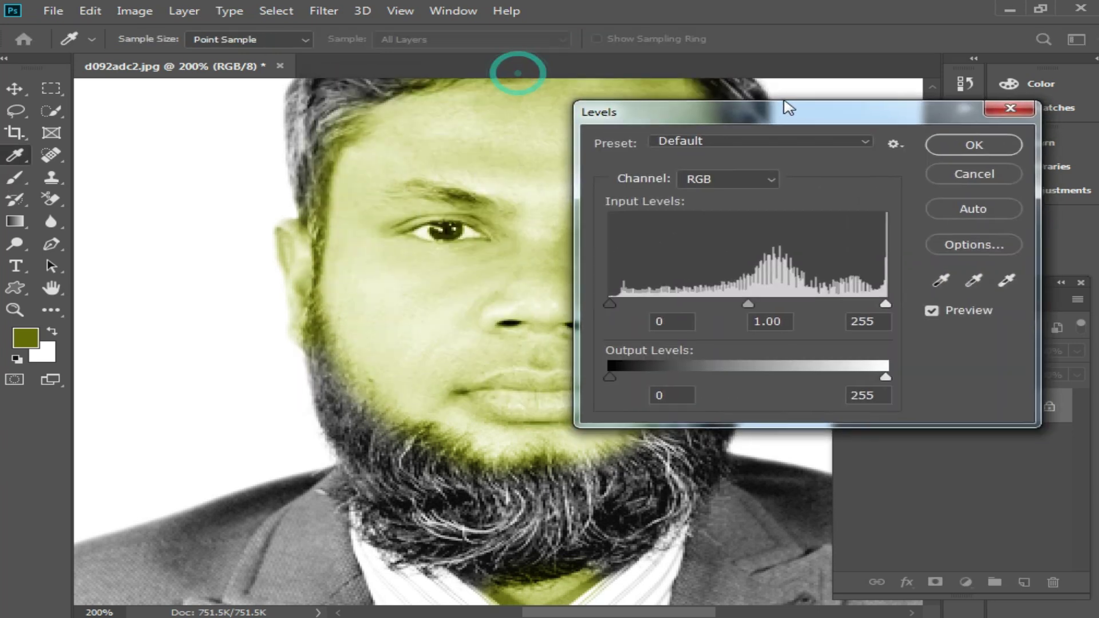
{"action": "left_click_drag", "start_coordinate": [750, 298], "coordinate": [766, 295]}
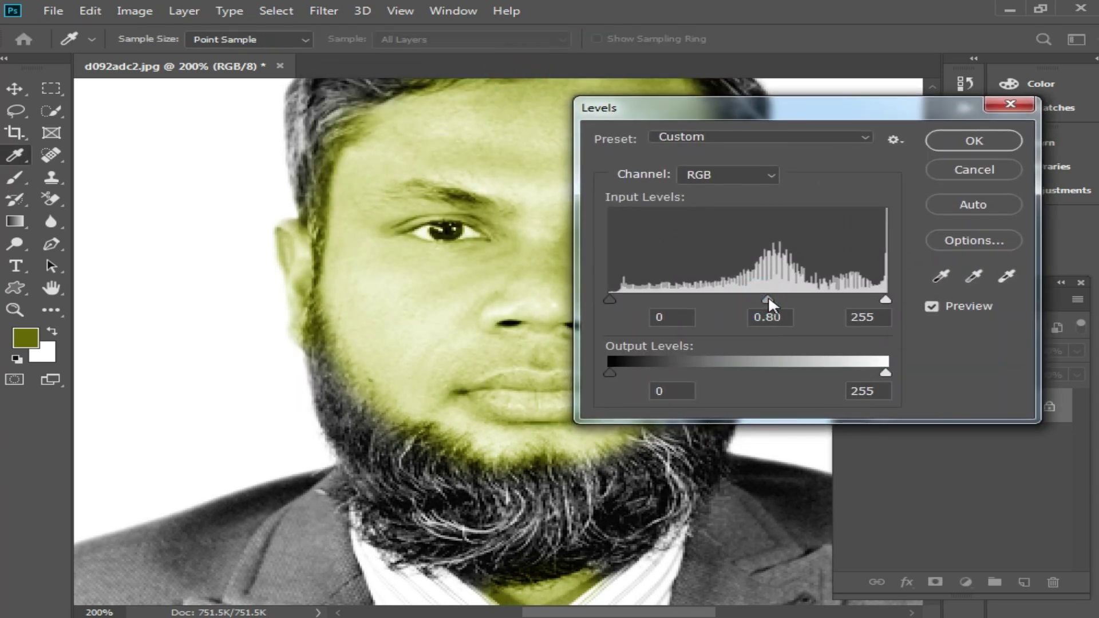
{"action": "left_click", "coordinate": [974, 140]}
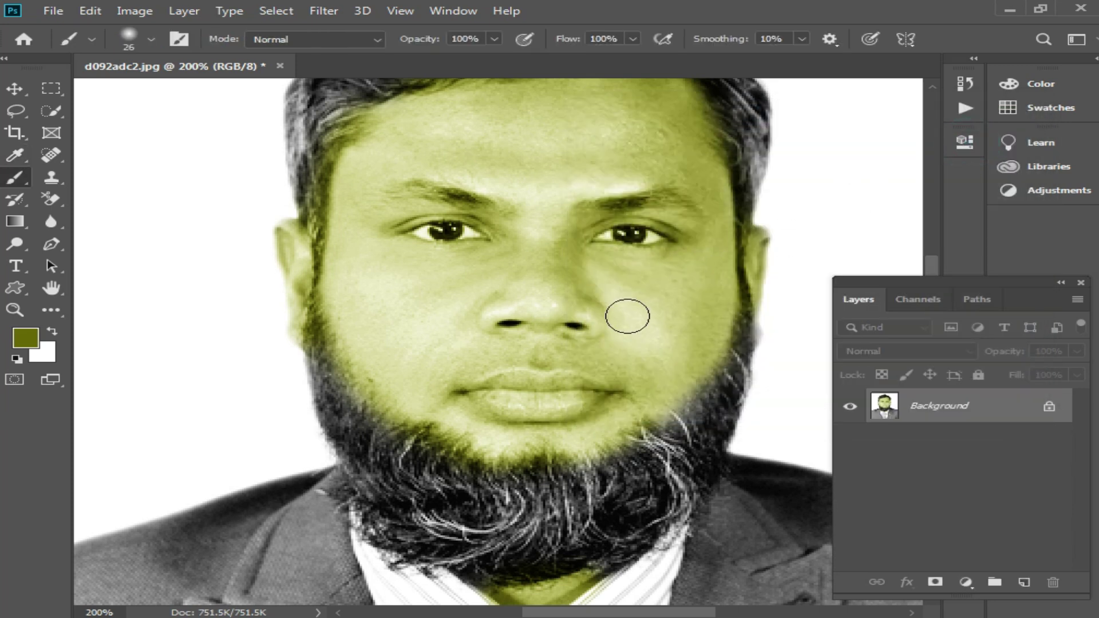
In the Camera Raw Filter, set Temperature -8, Tint +12, Exposure -0.40, Contrast +16 and Highlights +6
{"action": "left_click", "coordinate": [324, 10]}
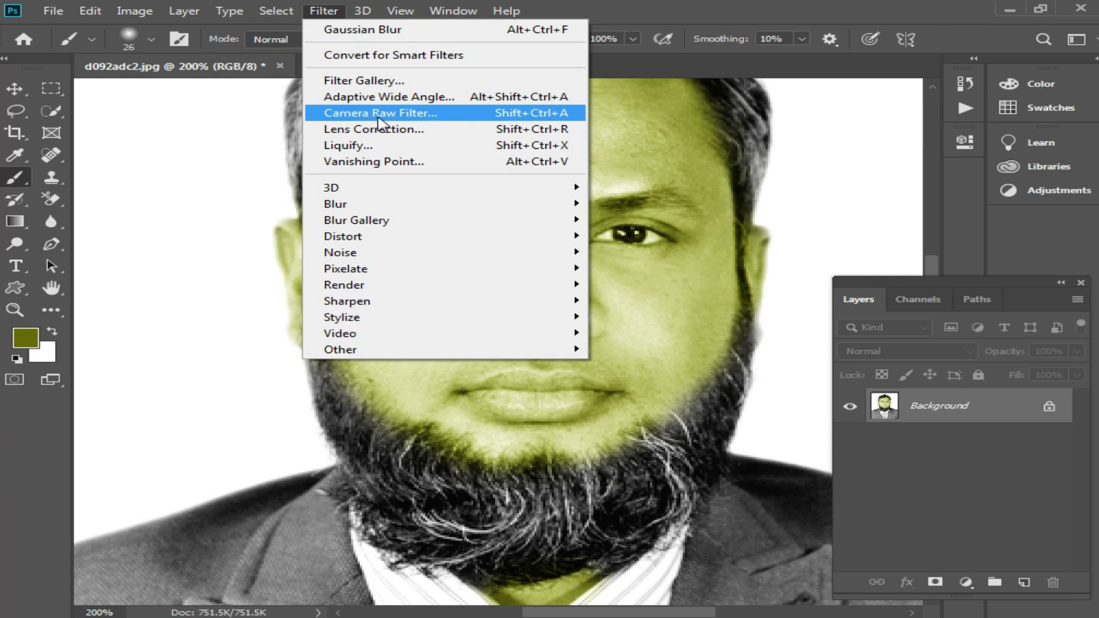
{"action": "left_click", "coordinate": [403, 116]}
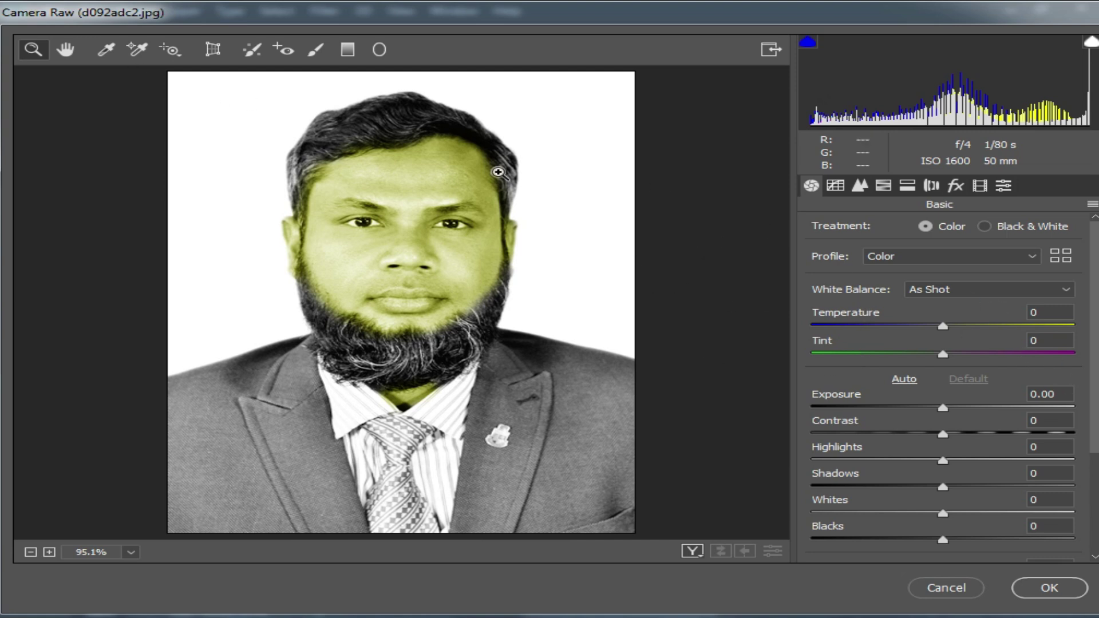
{"action": "left_click_drag", "start_coordinate": [943, 328], "coordinate": [963, 359]}
{"action": "left_click", "coordinate": [946, 408]}
{"action": "left_click_drag", "start_coordinate": [948, 407], "coordinate": [950, 461]}
{"action": "scroll", "coordinate": [1006, 470], "scroll_direction": "down", "scroll_amount": 3}
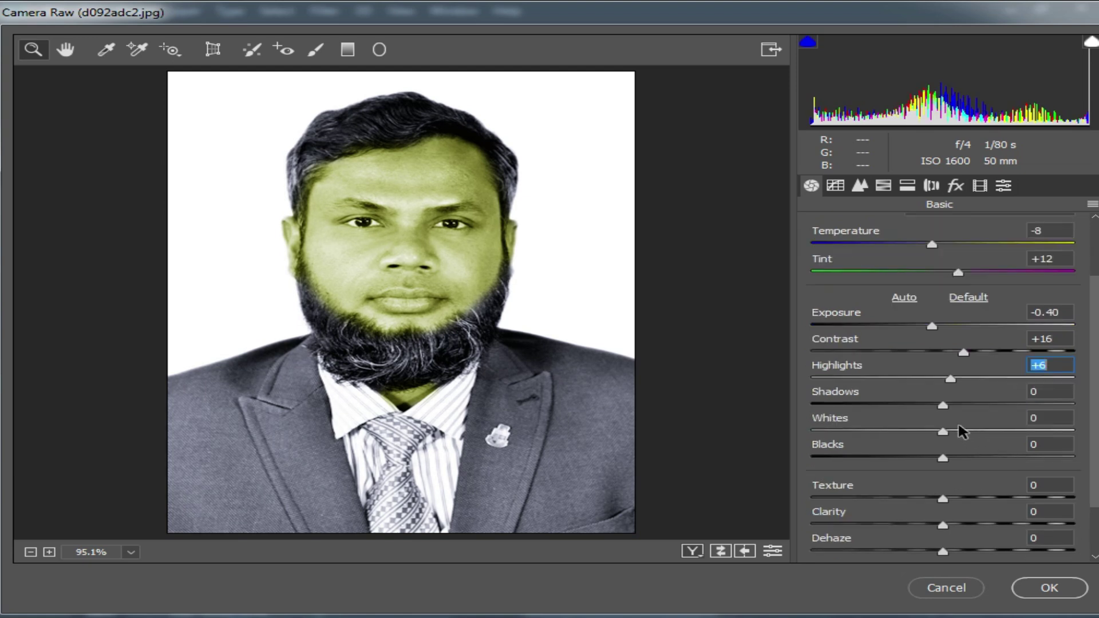
Set Shadows +21, Whites +18, Blacks +13, Clarity +10, Dehaze +14, Vibrance +33 and Saturation -6, and apply the Camera Raw filter
{"action": "left_click_drag", "start_coordinate": [947, 407], "coordinate": [965, 484]}
{"action": "scroll", "coordinate": [1005, 455], "scroll_direction": "down", "scroll_amount": 3}
{"action": "left_click_drag", "start_coordinate": [945, 522], "coordinate": [986, 523]}
{"action": "left_click", "coordinate": [943, 553]}
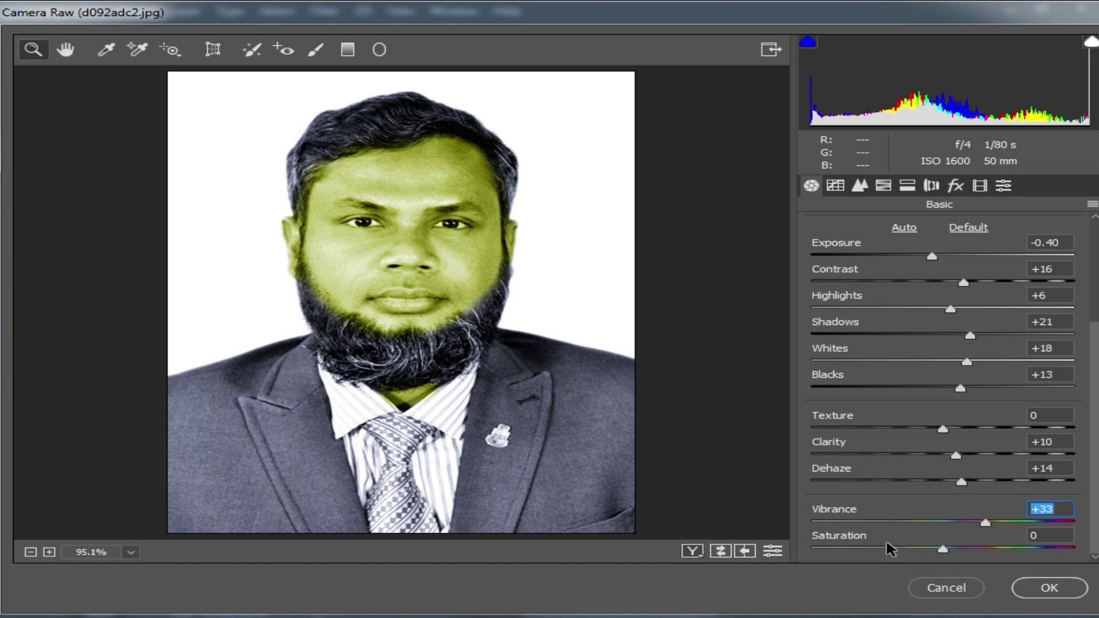
{"action": "mouse_move", "coordinate": [935, 554]}
{"action": "left_mouse_down"}
{"action": "mouse_move", "coordinate": [891, 550]}
{"action": "mouse_move", "coordinate": [937, 549]}
{"action": "left_mouse_up"}
{"action": "left_click", "coordinate": [1045, 590]}
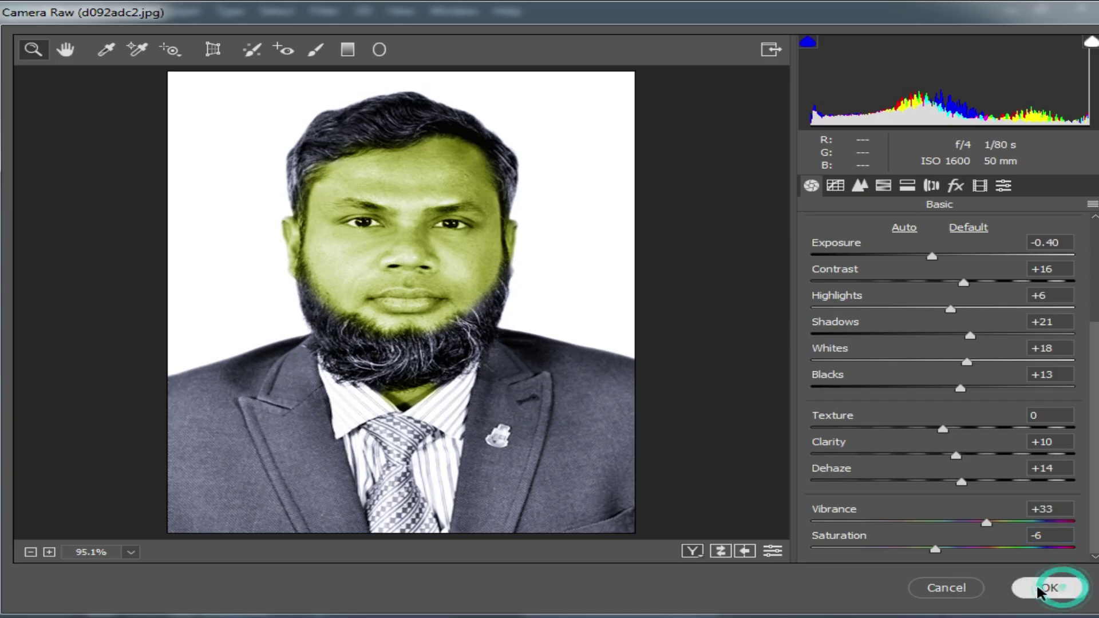
Start a Selective Color adjustment on the portrait and lower the Black amount in the Reds
{"action": "scroll", "coordinate": [647, 259], "scroll_direction": "up", "scroll_amount": 3}
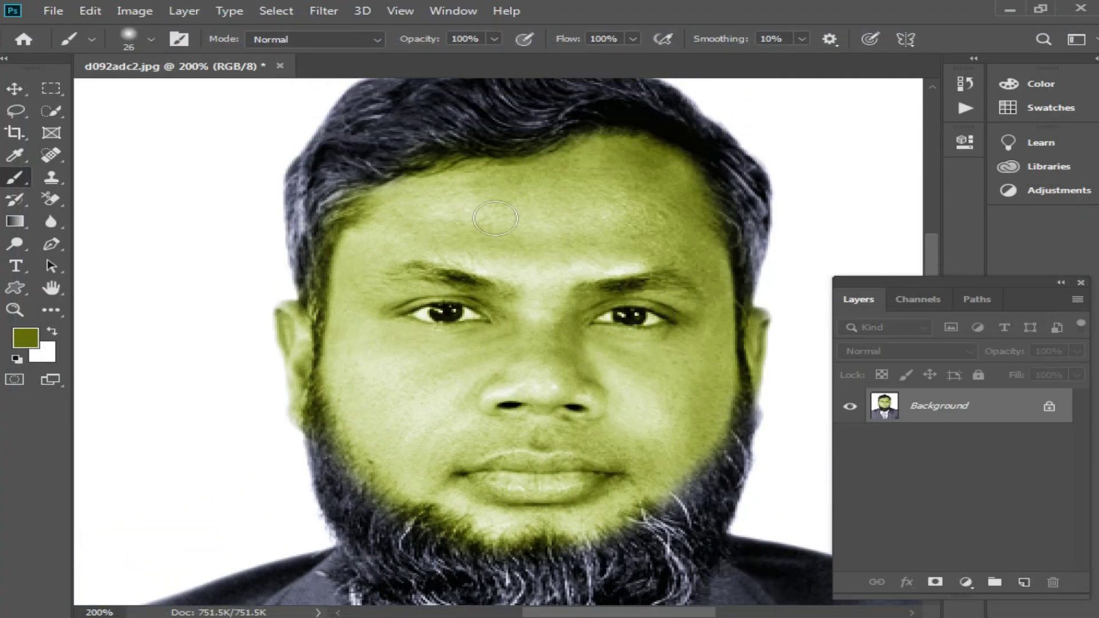
{"action": "left_click", "coordinate": [135, 11]}
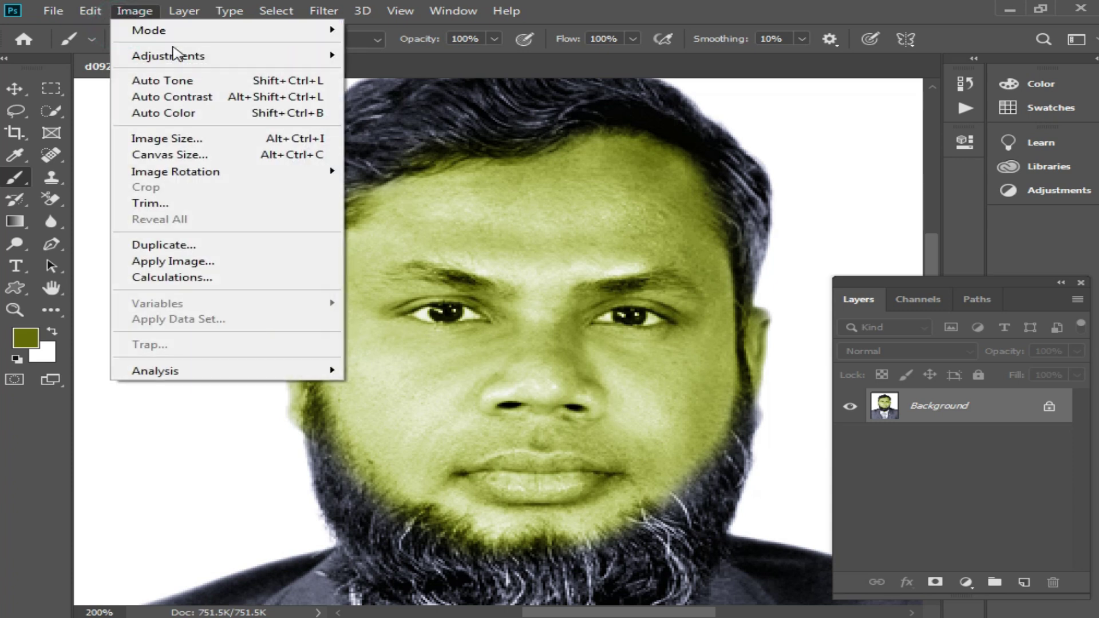
{"action": "left_click", "coordinate": [169, 55]}
{"action": "left_click", "coordinate": [430, 318]}
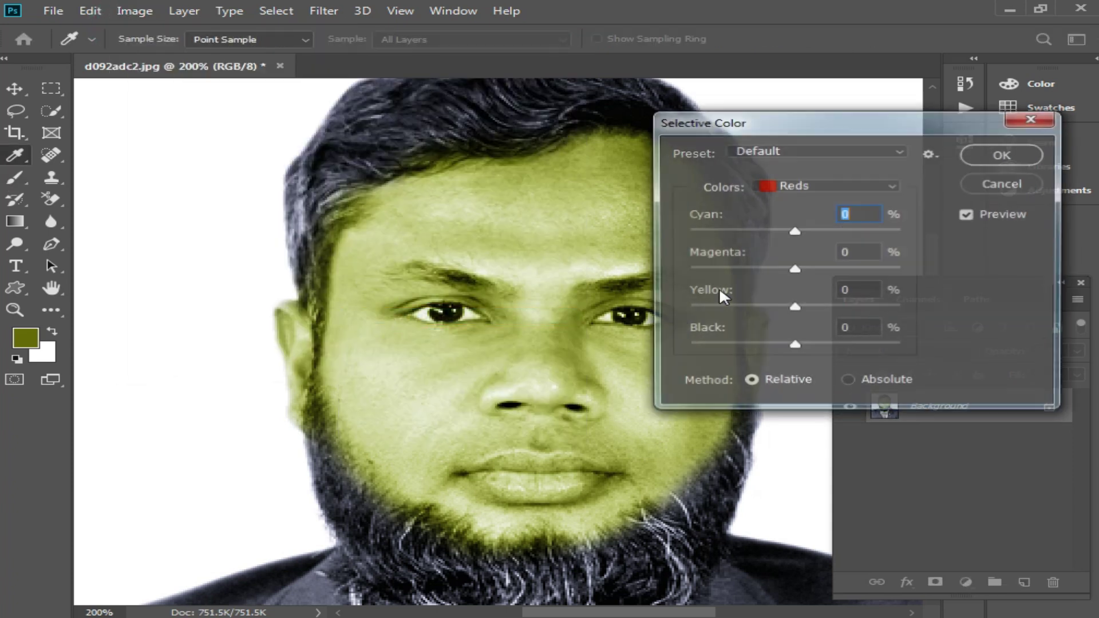
{"action": "left_click", "coordinate": [830, 183]}
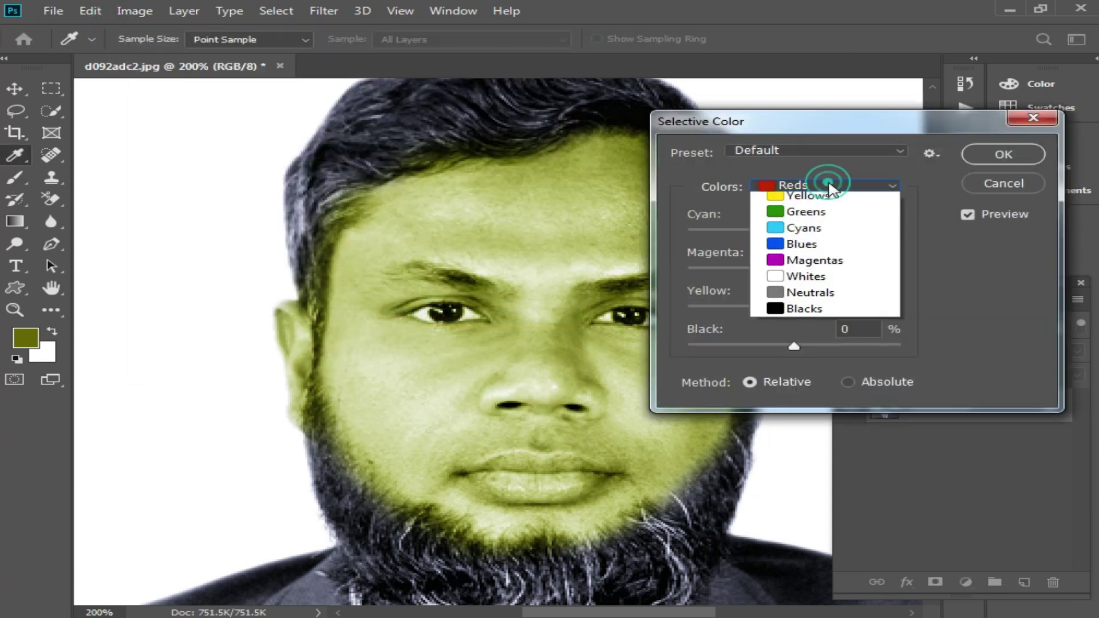
{"action": "left_click", "coordinate": [827, 201]}
{"action": "left_click_drag", "start_coordinate": [794, 348], "coordinate": [754, 357]}
Set the Black amount in the Yellows to -15% and apply the Selective Color adjustment
{"action": "left_click", "coordinate": [834, 185]}
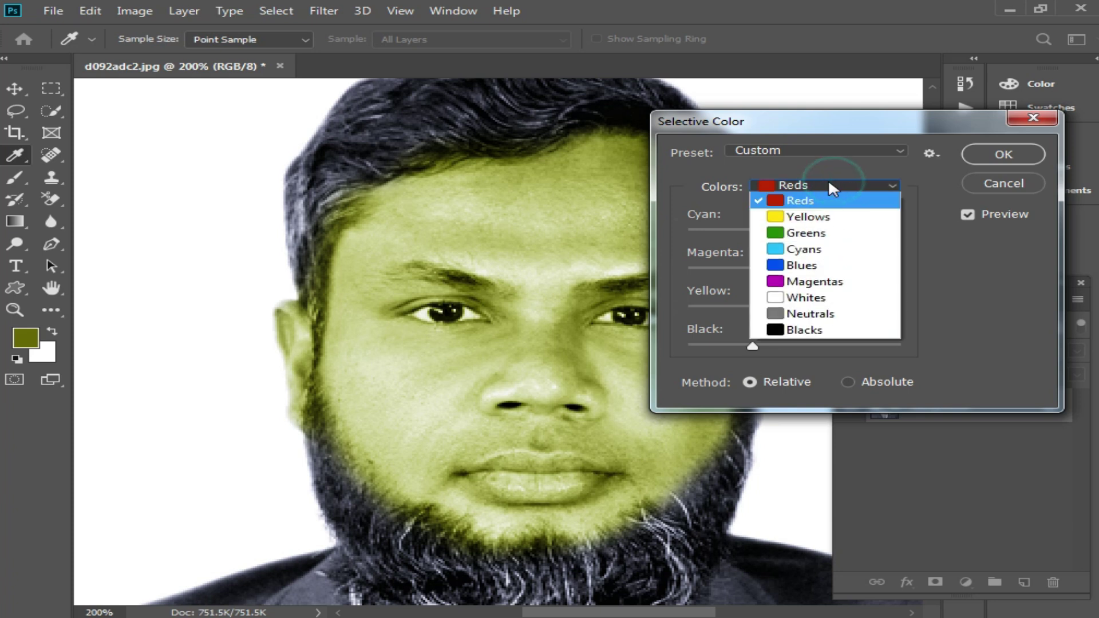
{"action": "left_click", "coordinate": [824, 216]}
{"action": "mouse_move", "coordinate": [794, 347]}
{"action": "left_mouse_down"}
{"action": "mouse_move", "coordinate": [713, 344]}
{"action": "mouse_move", "coordinate": [780, 351]}
{"action": "left_mouse_up"}
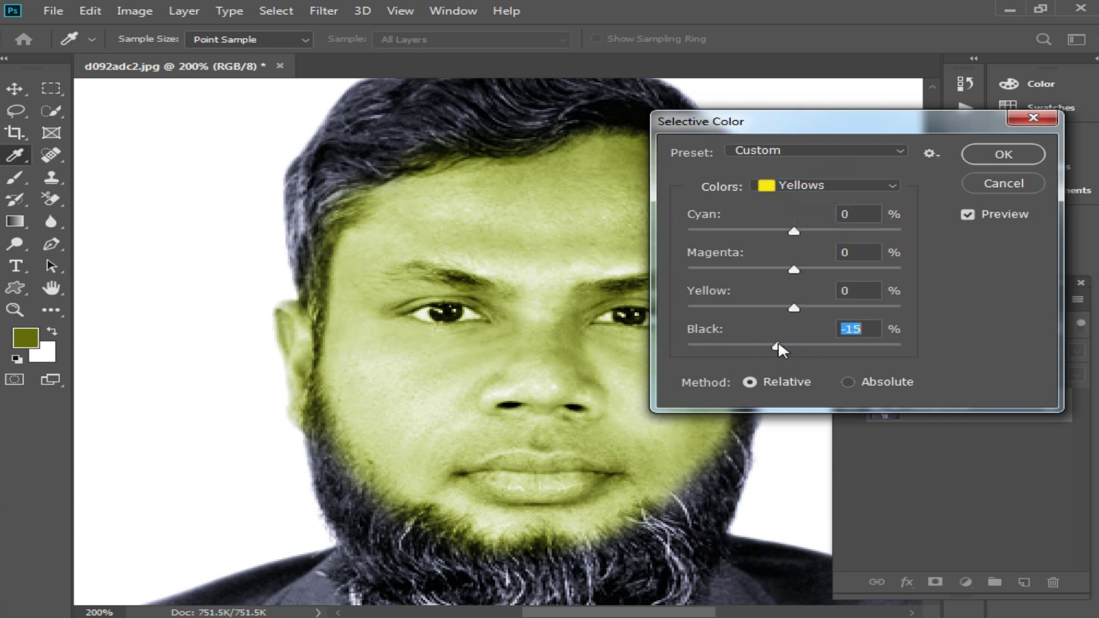
{"action": "left_click", "coordinate": [1002, 154]}
{"action": "key", "text": "b"}
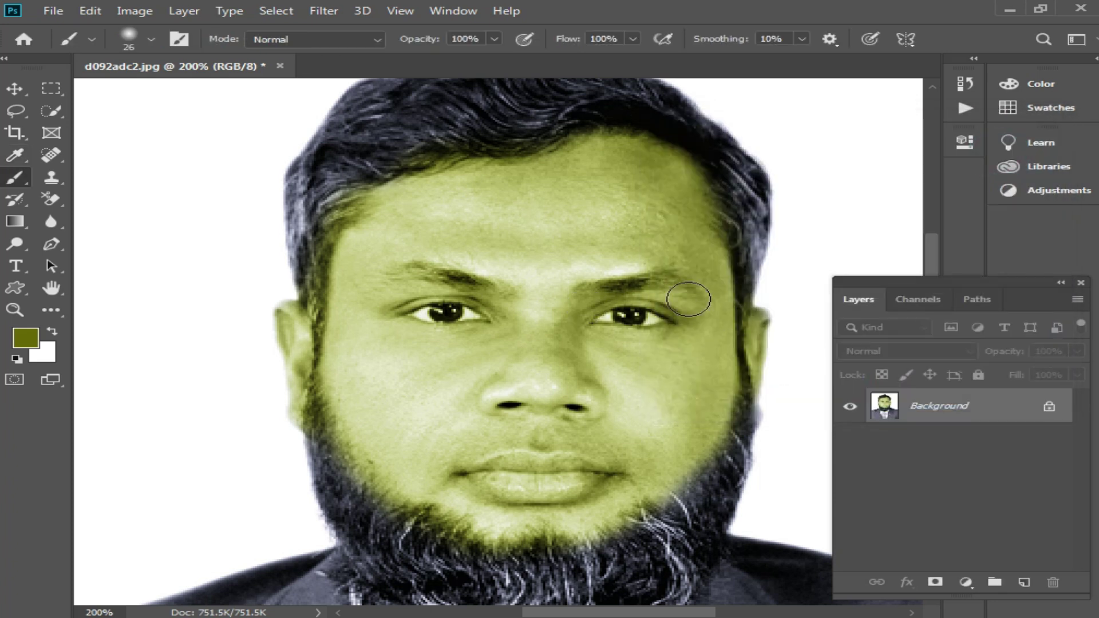
Duplicate the Background layer as an inverted copy and set its blend mode to Vivid Light
{"action": "scroll", "coordinate": [689, 299], "scroll_direction": "down", "scroll_amount": 3}
{"action": "scroll", "coordinate": [568, 340], "scroll_direction": "up", "scroll_amount": 2}
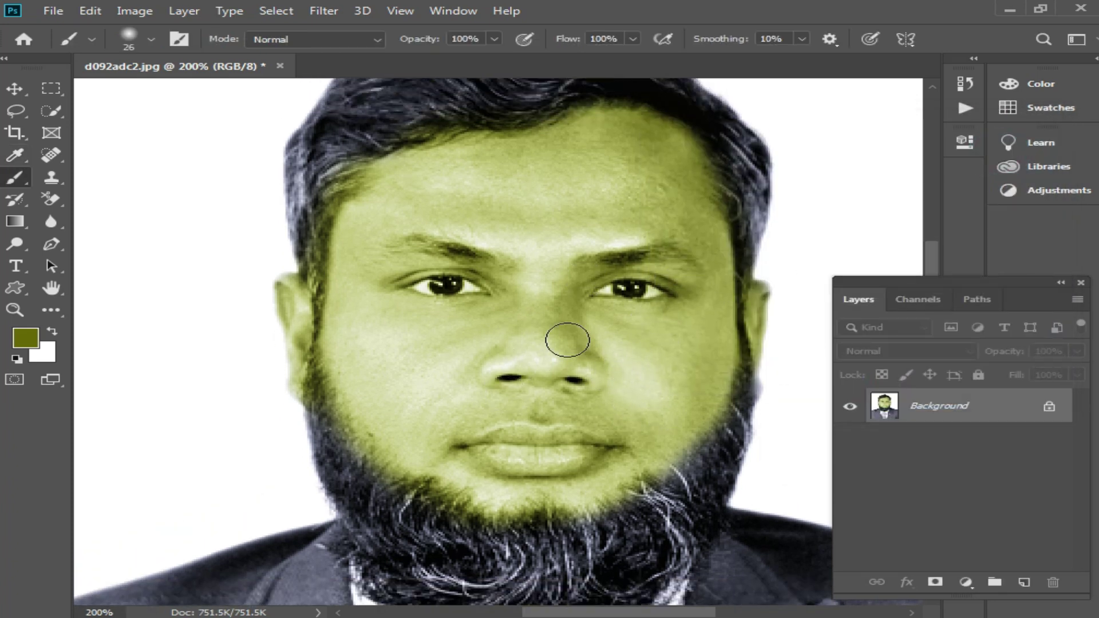
{"action": "scroll", "coordinate": [568, 340], "scroll_direction": "up", "scroll_amount": 1}
{"action": "scroll", "coordinate": [560, 340], "scroll_direction": "up", "scroll_amount": 1}
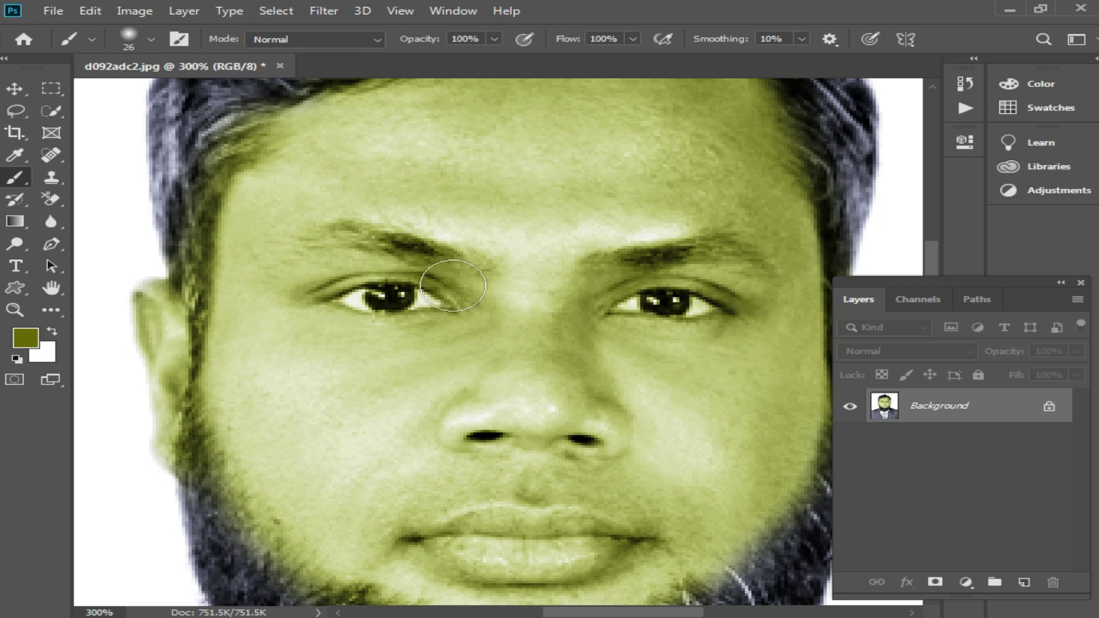
{"action": "scroll", "coordinate": [594, 289], "scroll_direction": "down", "scroll_amount": 1}
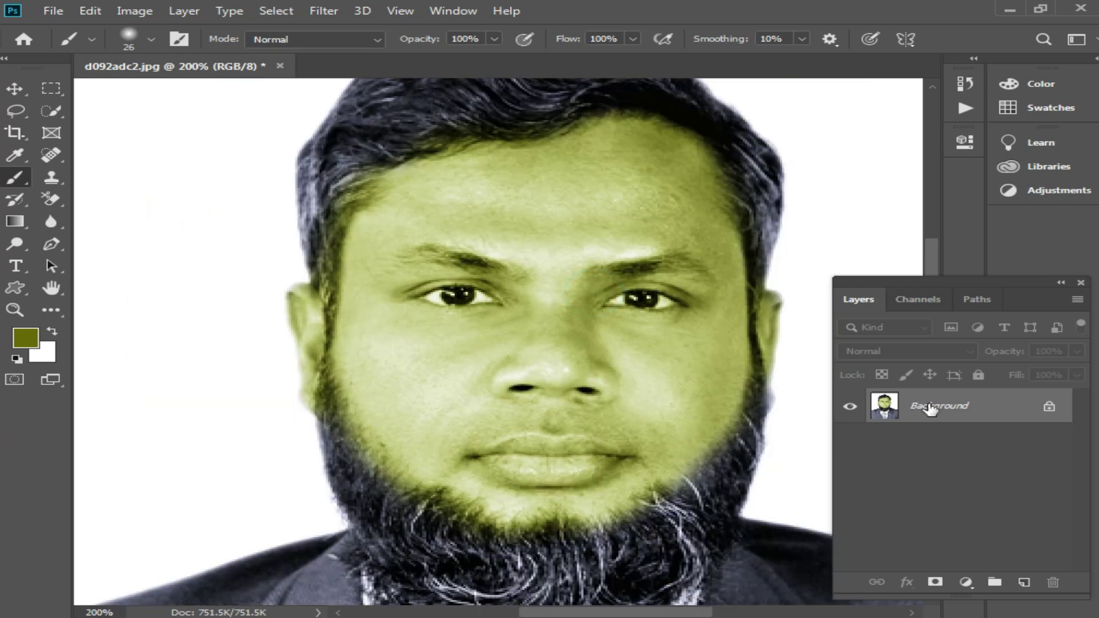
{"action": "key", "text": "ctrl+j"}
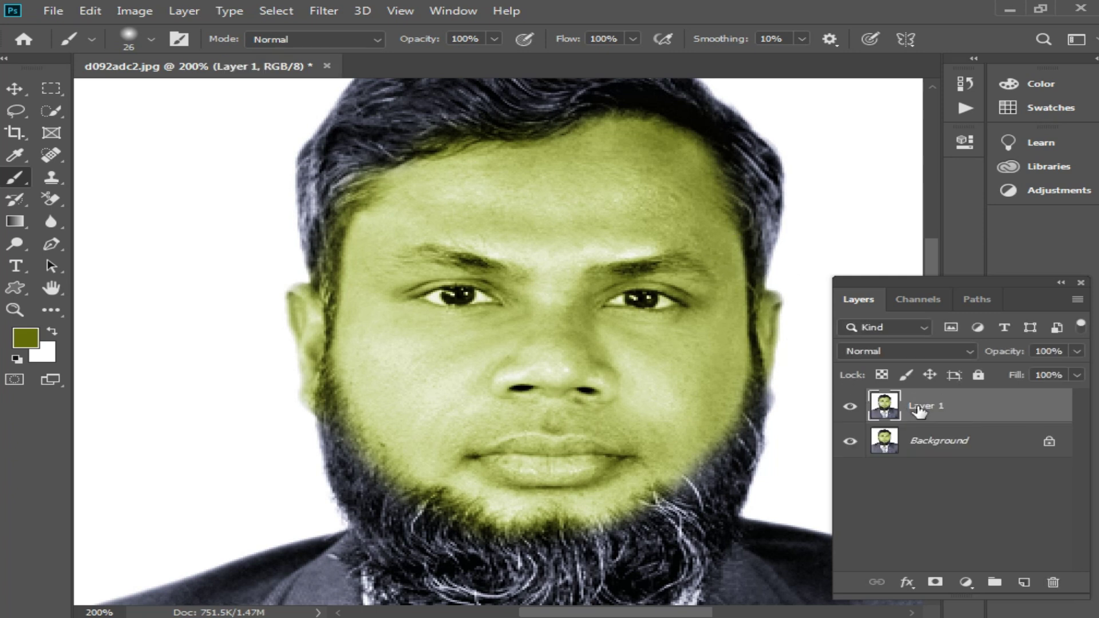
{"action": "key", "text": "ctrl+i"}
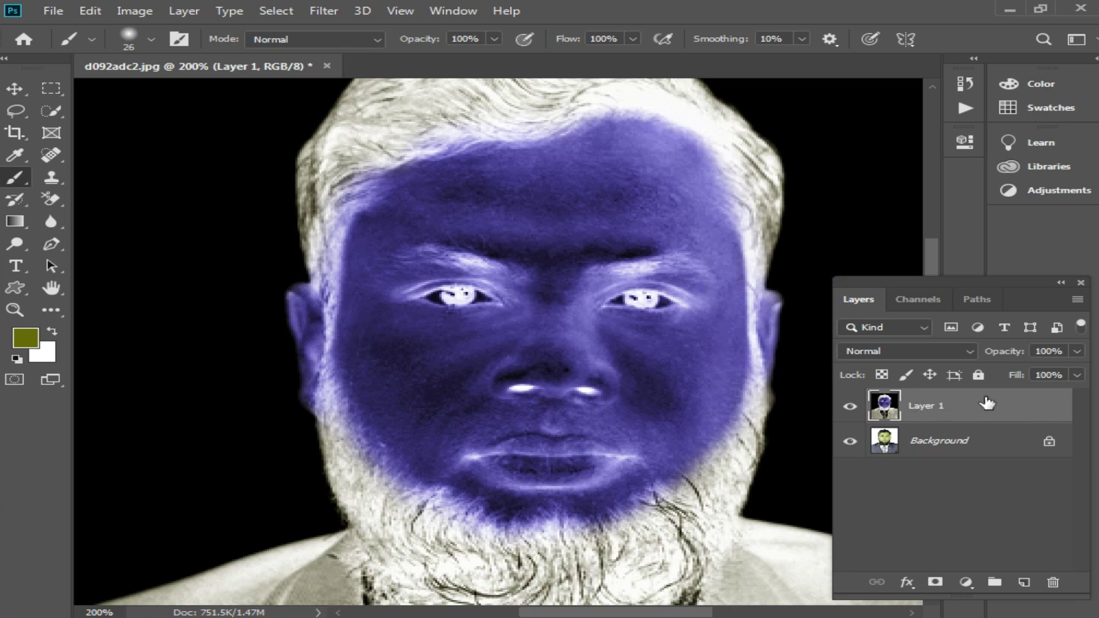
{"action": "left_click", "coordinate": [915, 351]}
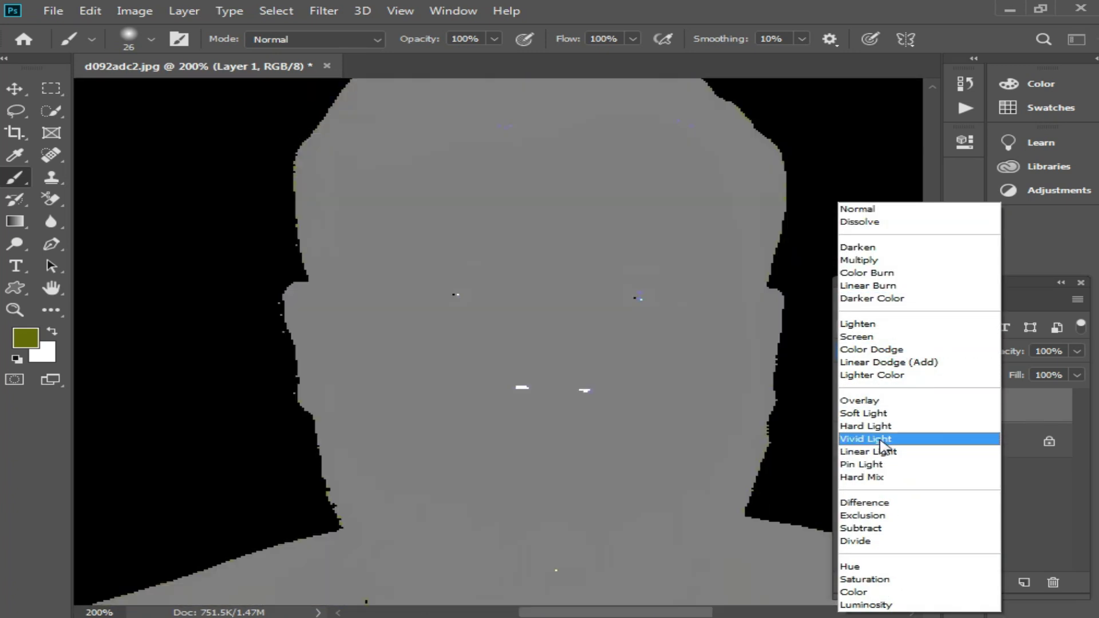
{"action": "left_click", "coordinate": [882, 440]}
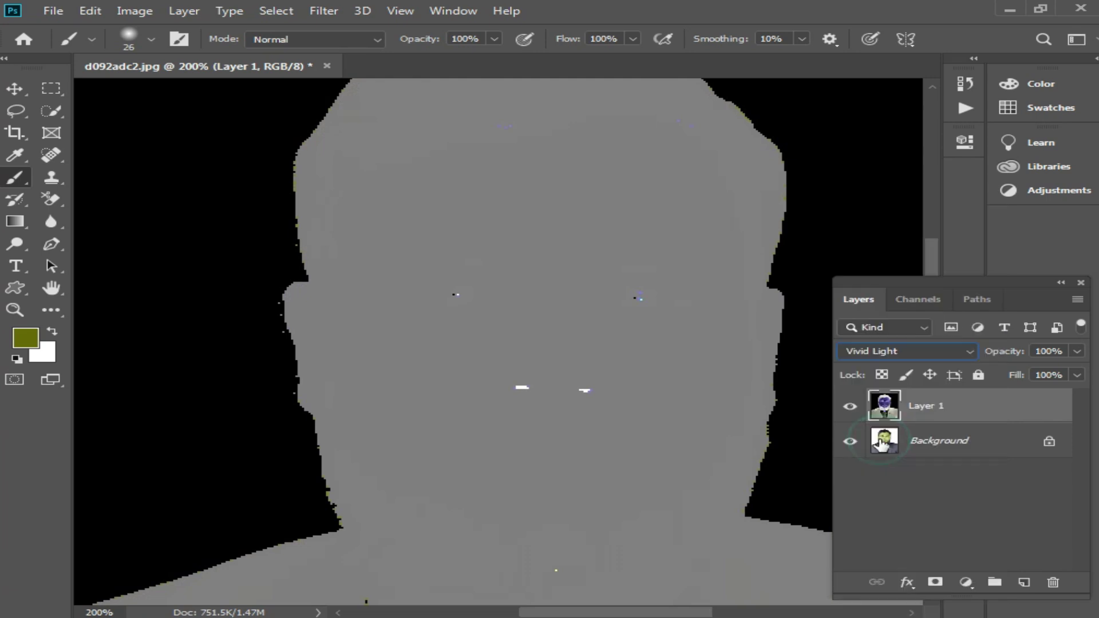
Apply a High Pass filter with a radius of 3.1 pixels to the inverted Vivid Light layer
{"action": "left_click", "coordinate": [323, 13]}
{"action": "left_click", "coordinate": [401, 349]}
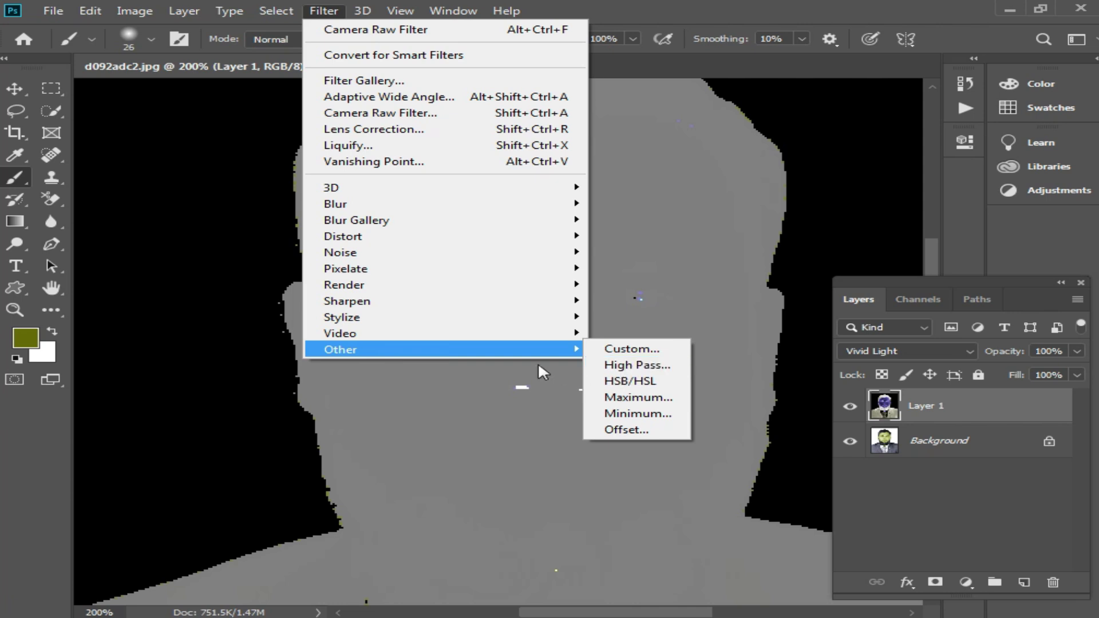
{"action": "left_click", "coordinate": [637, 366]}
{"action": "left_click_drag", "start_coordinate": [593, 100], "coordinate": [808, 150]}
{"action": "left_click_drag", "start_coordinate": [685, 409], "coordinate": [633, 410]}
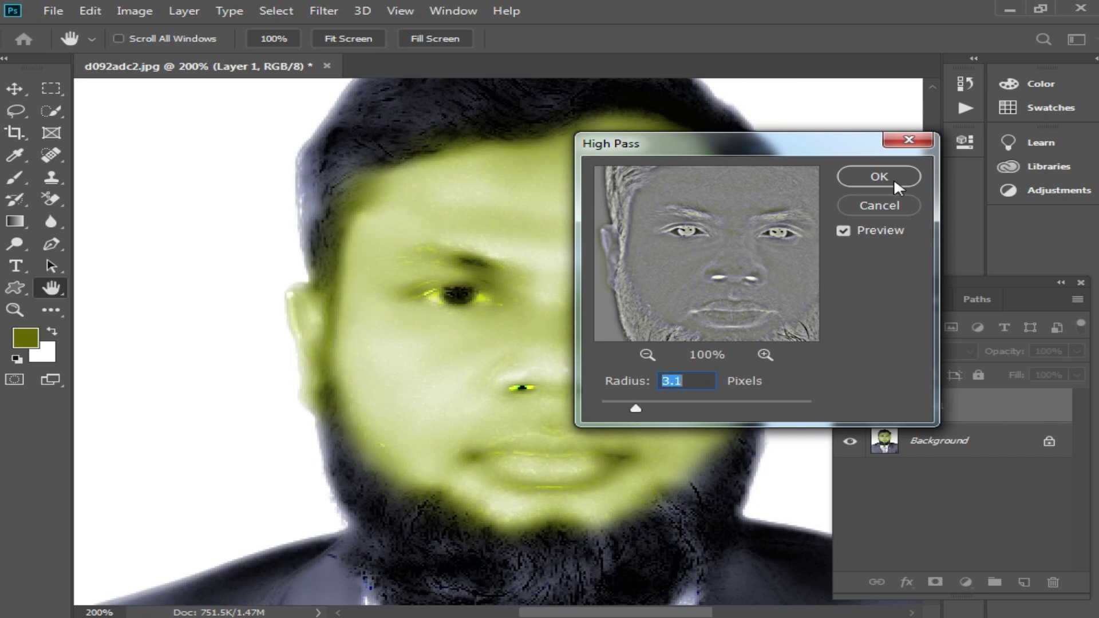
{"action": "left_click", "coordinate": [880, 176]}
{"action": "key", "text": "b"}
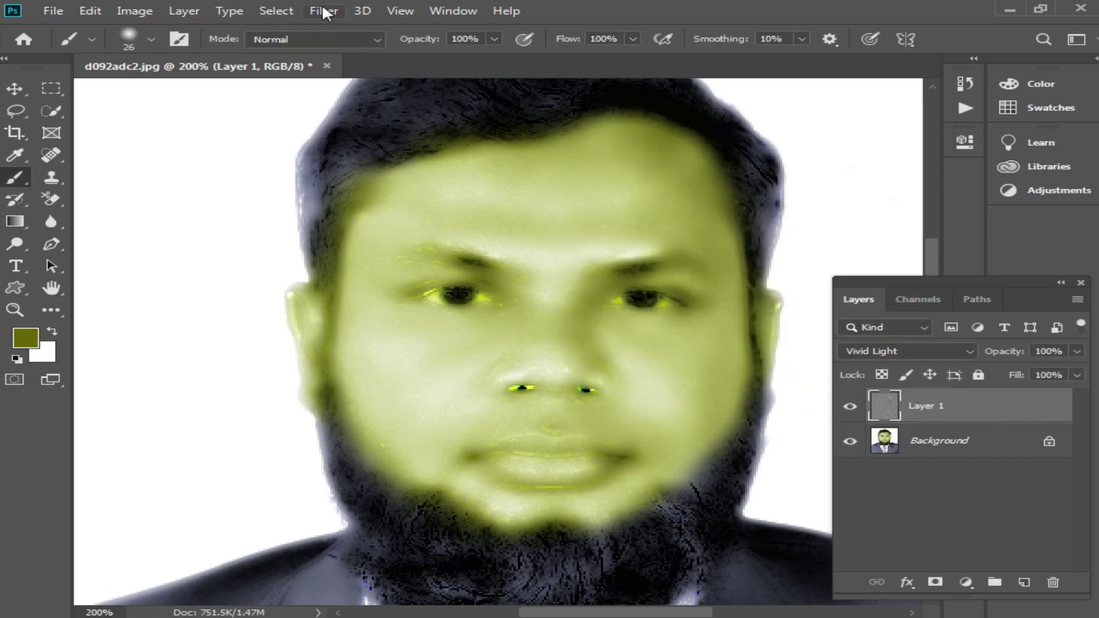
Soften the high-pass layer with a Gaussian Blur of 0.7 pixels radius
{"action": "left_click", "coordinate": [324, 12]}
{"action": "mouse_move", "coordinate": [405, 211]}
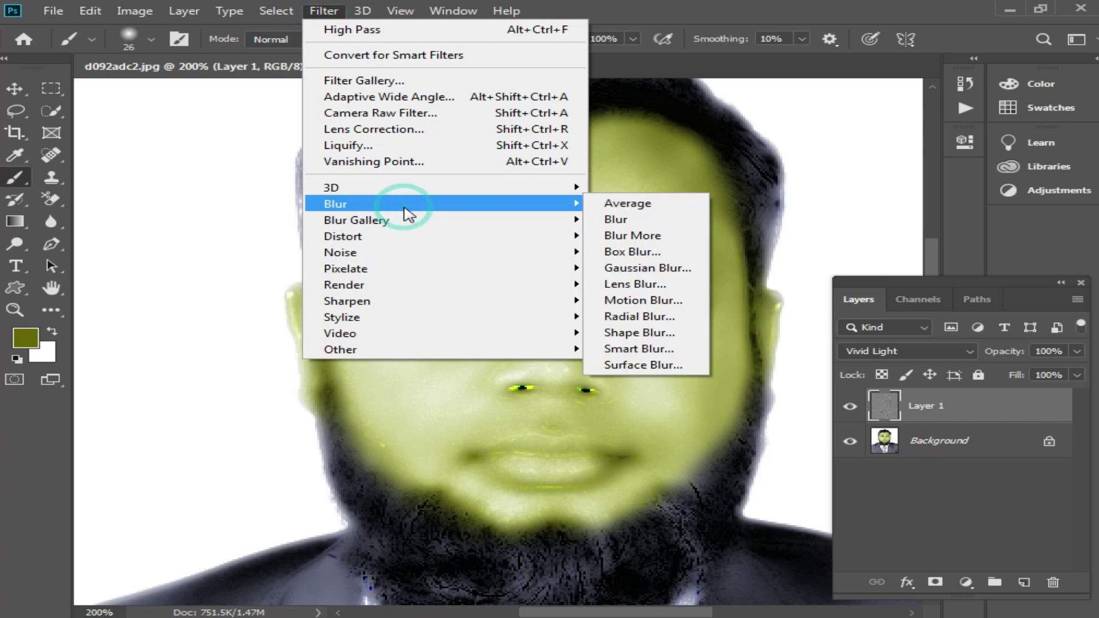
{"action": "left_click", "coordinate": [651, 269]}
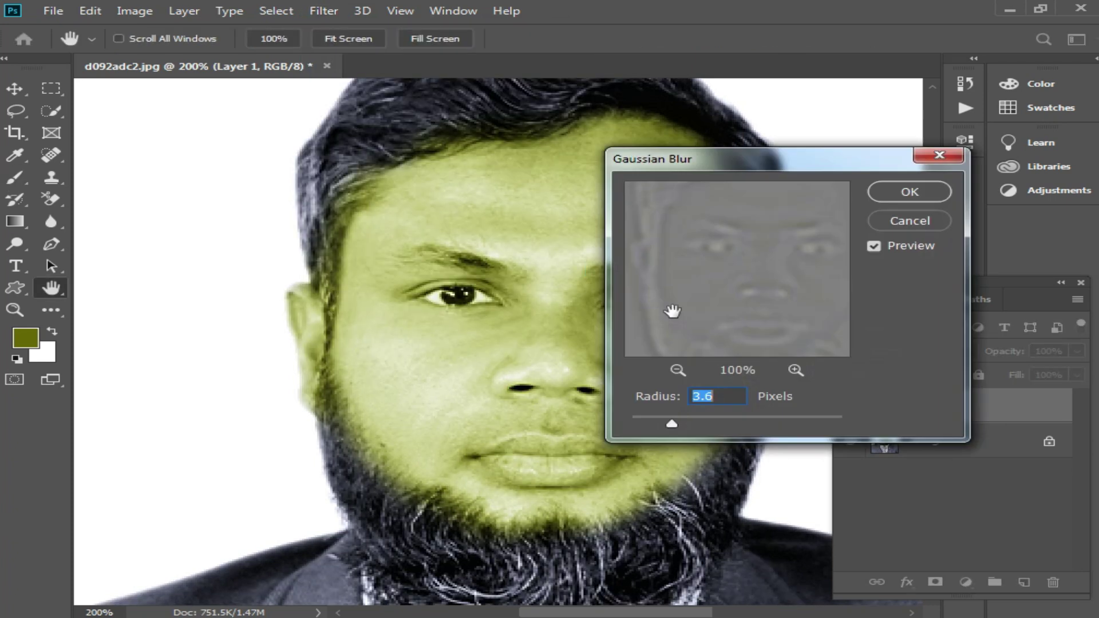
{"action": "left_click_drag", "start_coordinate": [646, 422], "coordinate": [638, 423]}
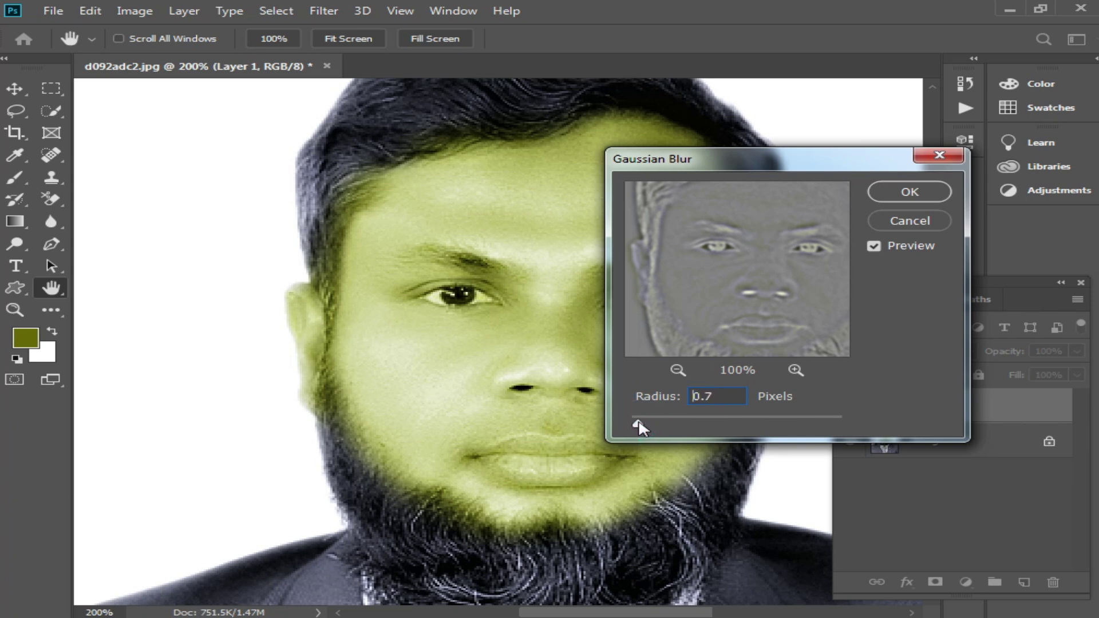
{"action": "left_click", "coordinate": [909, 192]}
{"action": "key", "text": "b"}
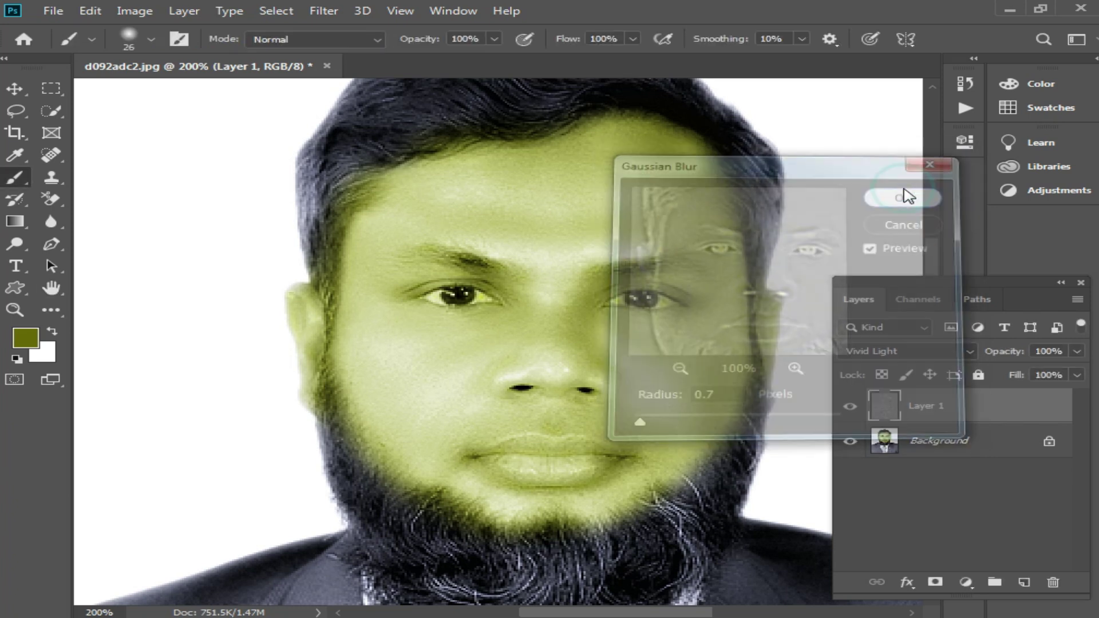
Add a black mask to the Vivid Light layer and start painting white over the facial skin to reveal the smoothing
{"action": "left_click", "coordinate": [936, 582]}
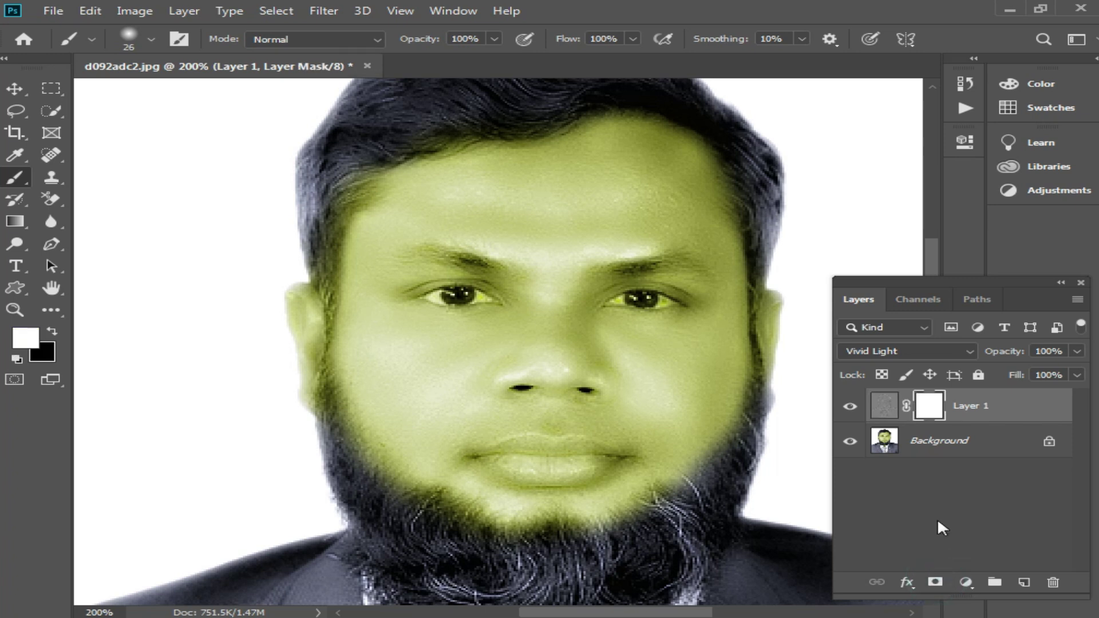
{"action": "key", "text": "ctrl+i"}
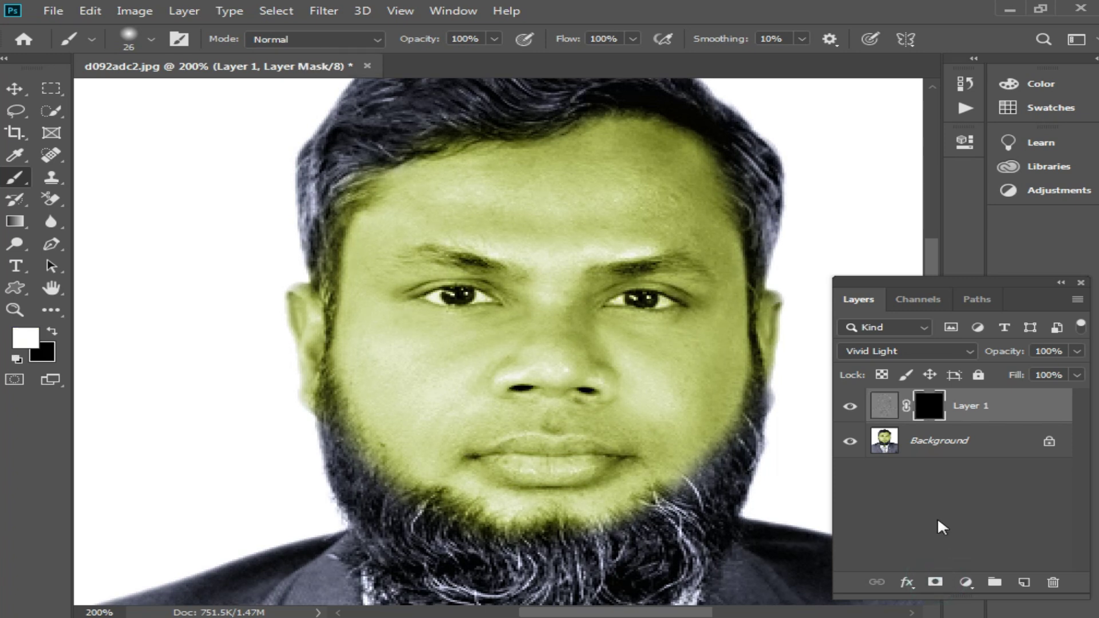
{"action": "left_click", "coordinate": [474, 363]}
{"action": "left_click", "coordinate": [466, 379]}
{"action": "left_click", "coordinate": [373, 319]}
{"action": "left_click", "coordinate": [287, 304]}
{"action": "mouse_move", "coordinate": [535, 269]}
{"action": "left_mouse_down"}
{"action": "mouse_move", "coordinate": [576, 256]}
{"action": "mouse_move", "coordinate": [493, 357]}
{"action": "mouse_move", "coordinate": [639, 337]}
{"action": "mouse_move", "coordinate": [643, 239]}
{"action": "left_mouse_up"}
{"action": "left_click", "coordinate": [721, 319], "text": "alt"}
Paint white on the layer mask over the forehead and remaining facial skin to extend the smoothing
{"action": "scroll", "coordinate": [442, 314], "scroll_direction": "right", "scroll_amount": 2}
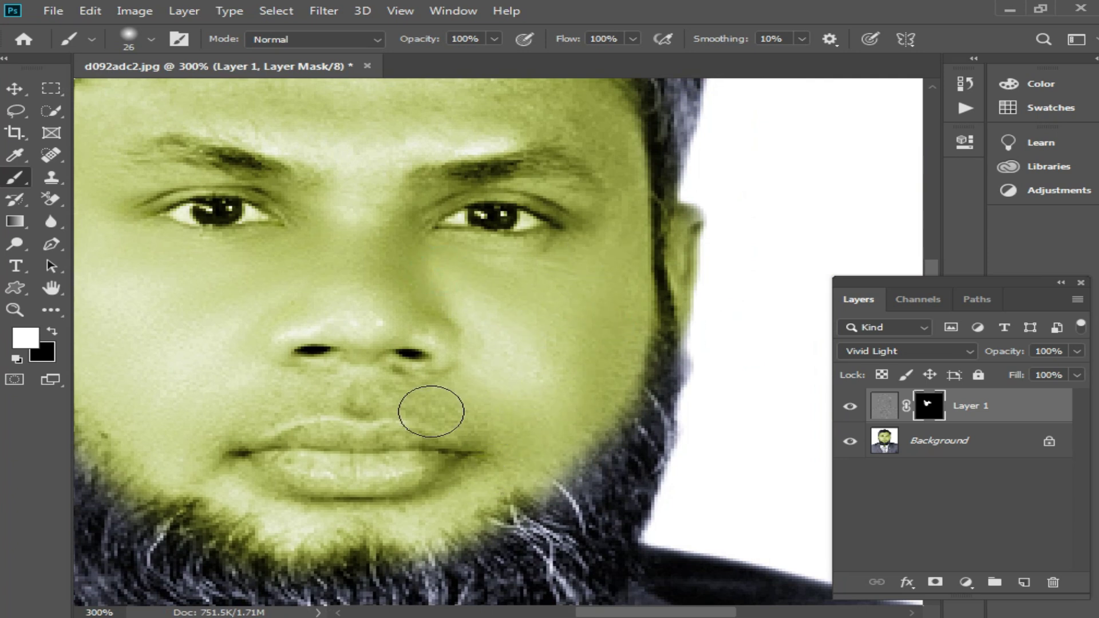
{"action": "scroll", "coordinate": [508, 274], "scroll_direction": "up", "scroll_amount": 1}
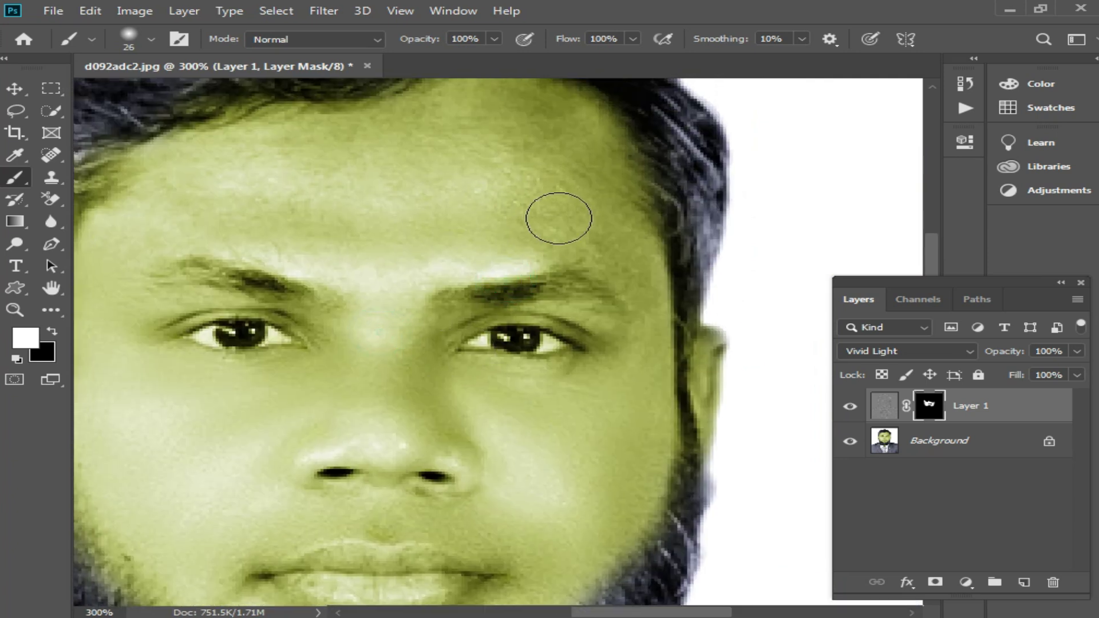
{"action": "left_click_drag", "start_coordinate": [484, 139], "coordinate": [552, 180]}
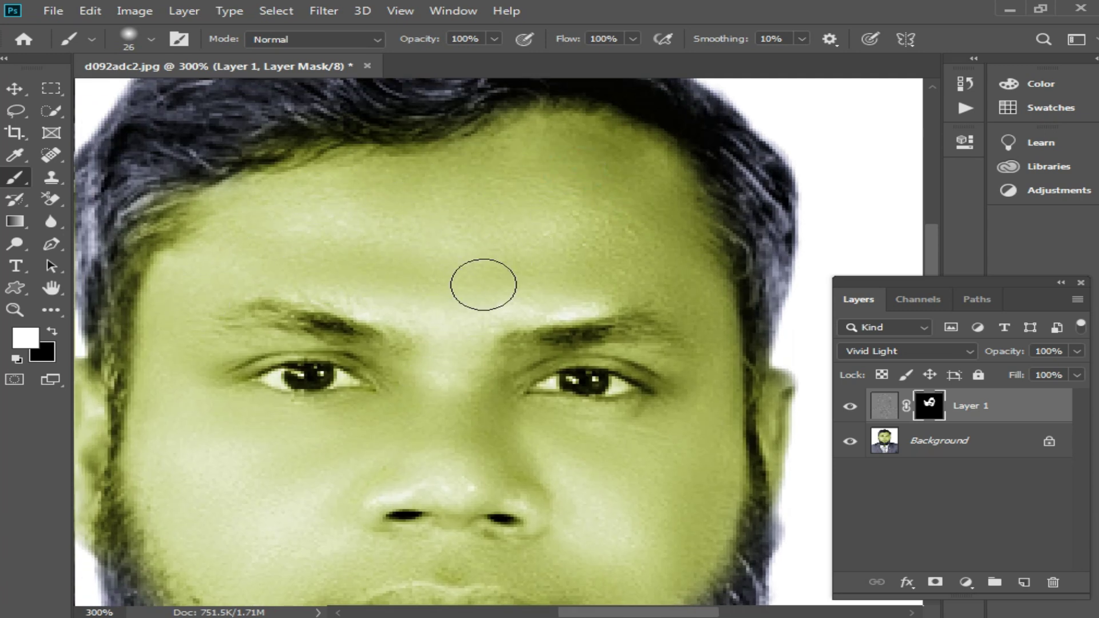
{"action": "key", "text": "ctrl+minus"}
{"action": "scroll", "coordinate": [685, 361], "scroll_direction": "up", "scroll_amount": 1}
{"action": "scroll", "coordinate": [614, 359], "scroll_direction": "down", "scroll_amount": 1}
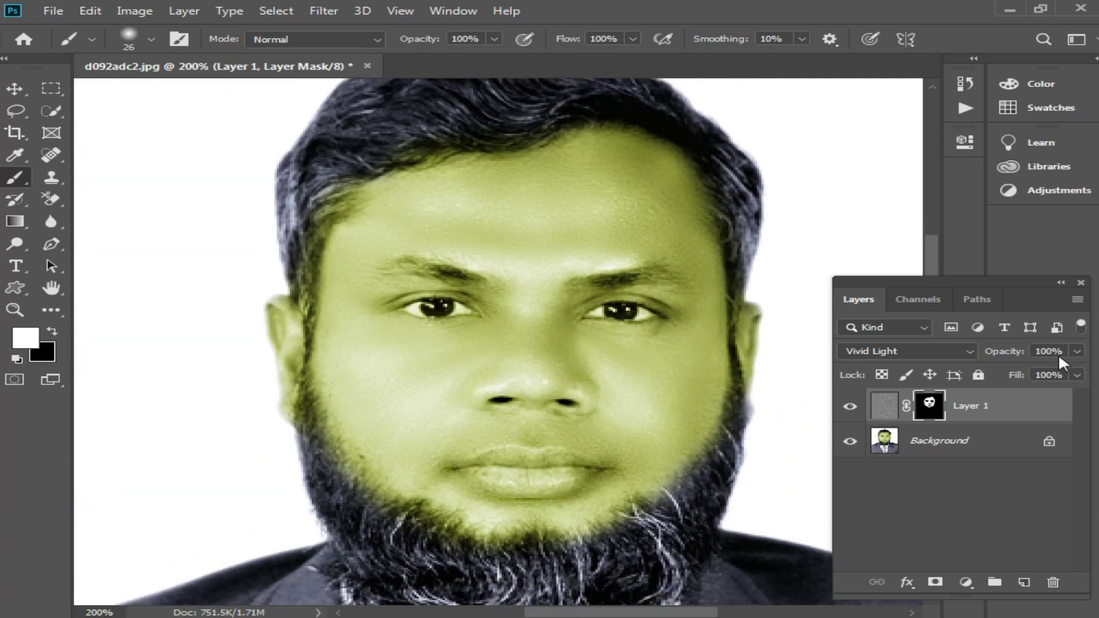
Lower the fill of the skin-smoothing layer slightly and merge it into the Background
{"action": "left_click", "coordinate": [1077, 371]}
{"action": "left_click_drag", "start_coordinate": [1070, 395], "coordinate": [1059, 397]}
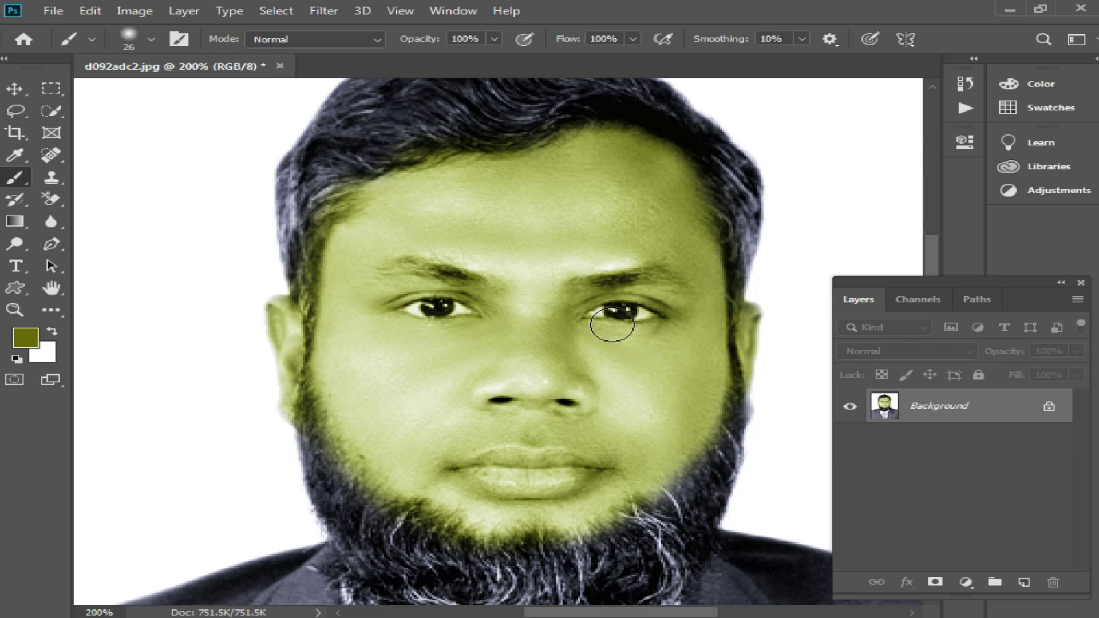
Select both sides of the suit jacket with the Quick Selection tool, leaving out the shirt and tie
{"action": "left_click", "coordinate": [611, 354], "text": "alt"}
{"action": "scroll", "coordinate": [630, 372], "scroll_direction": "down", "scroll_amount": 5}
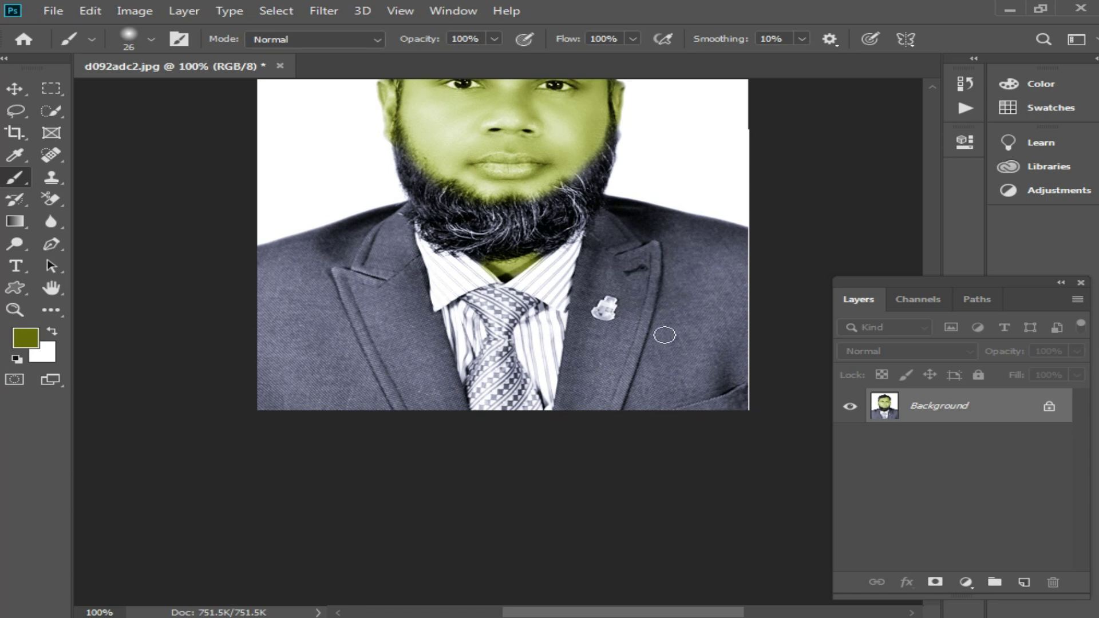
{"action": "scroll", "coordinate": [665, 335], "scroll_direction": "up", "scroll_amount": 3}
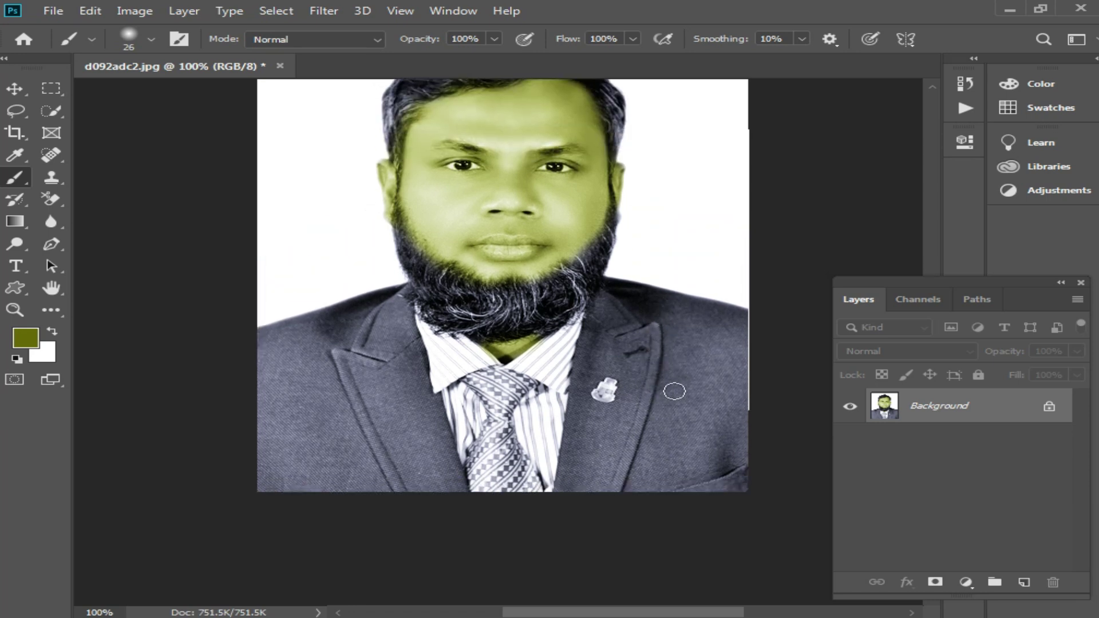
{"action": "scroll", "coordinate": [675, 391], "scroll_direction": "down", "scroll_amount": 2}
{"action": "left_click", "coordinate": [51, 111]}
{"action": "left_click_drag", "start_coordinate": [341, 375], "coordinate": [428, 433]}
{"action": "left_click", "coordinate": [613, 246]}
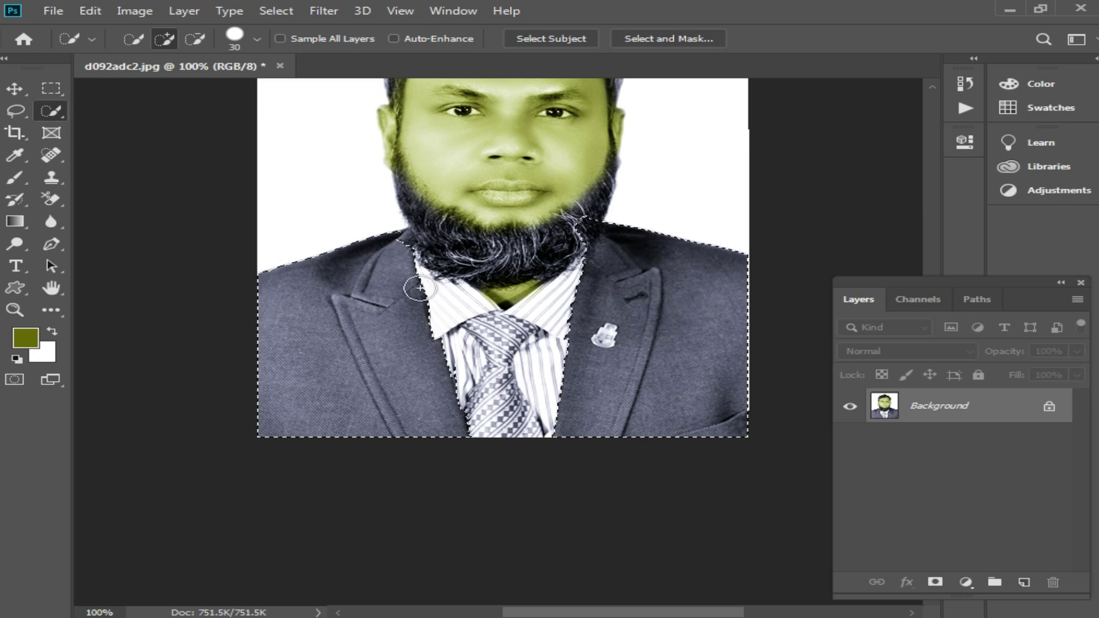
Add a new empty layer and set the Brush tool's foreground color to purple #9933ff
{"action": "left_click", "coordinate": [1024, 582]}
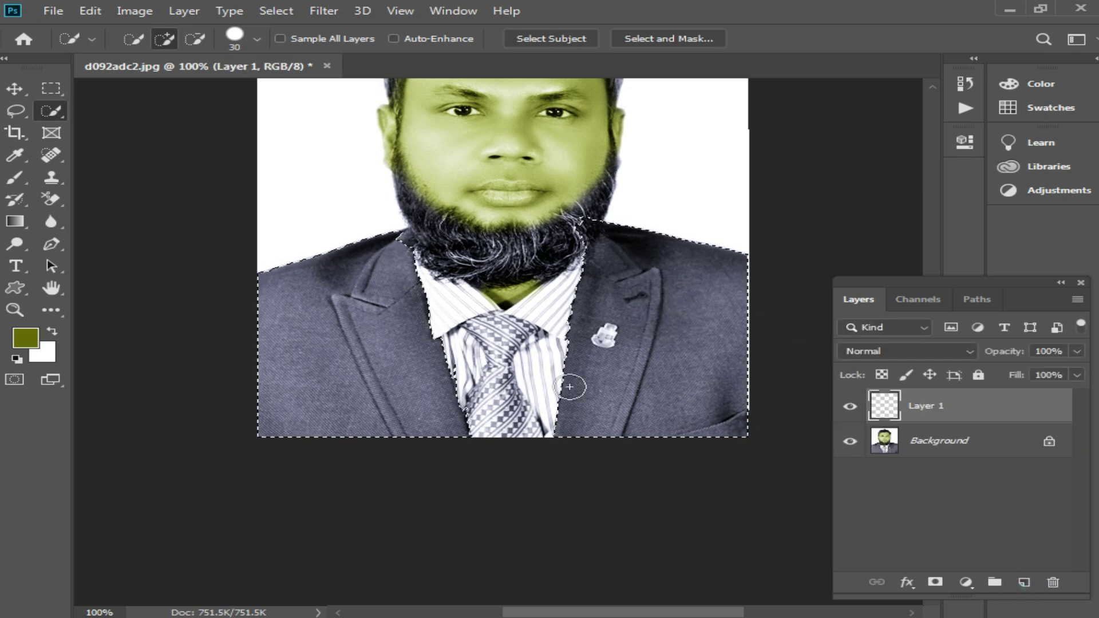
{"action": "left_click", "coordinate": [20, 178]}
{"action": "left_click", "coordinate": [98, 174]}
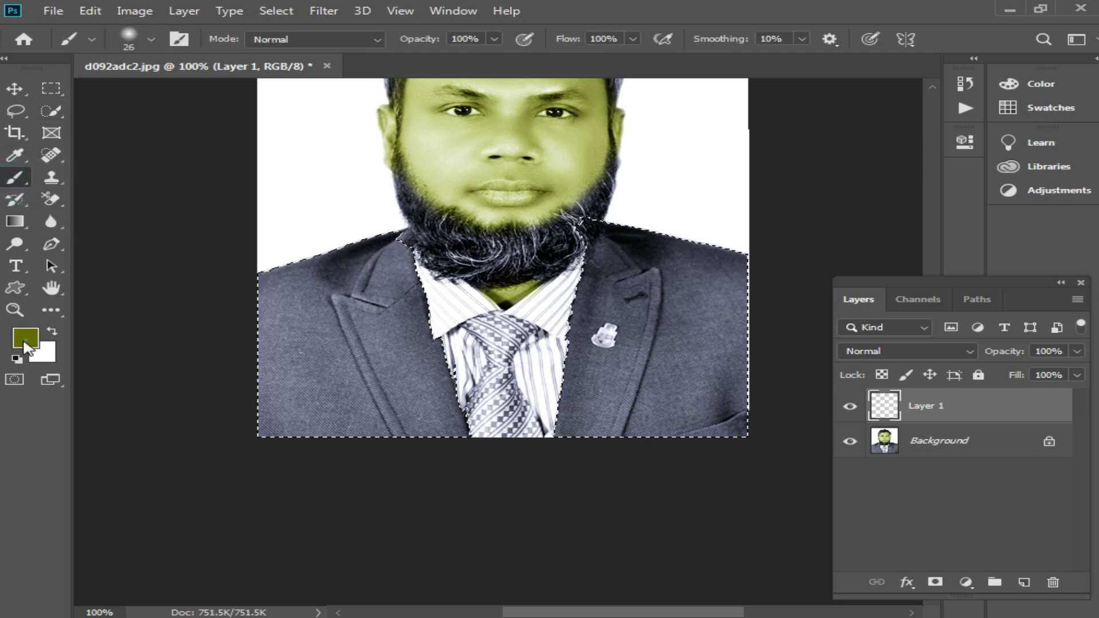
{"action": "left_click", "coordinate": [26, 338]}
{"action": "left_click", "coordinate": [569, 169]}
{"action": "left_click", "coordinate": [486, 128]}
{"action": "left_click", "coordinate": [759, 110]}
Enlarge the soft brush to 111 px and paint the whole selected jacket purple on the new layer
{"action": "right_click", "coordinate": [521, 342]}
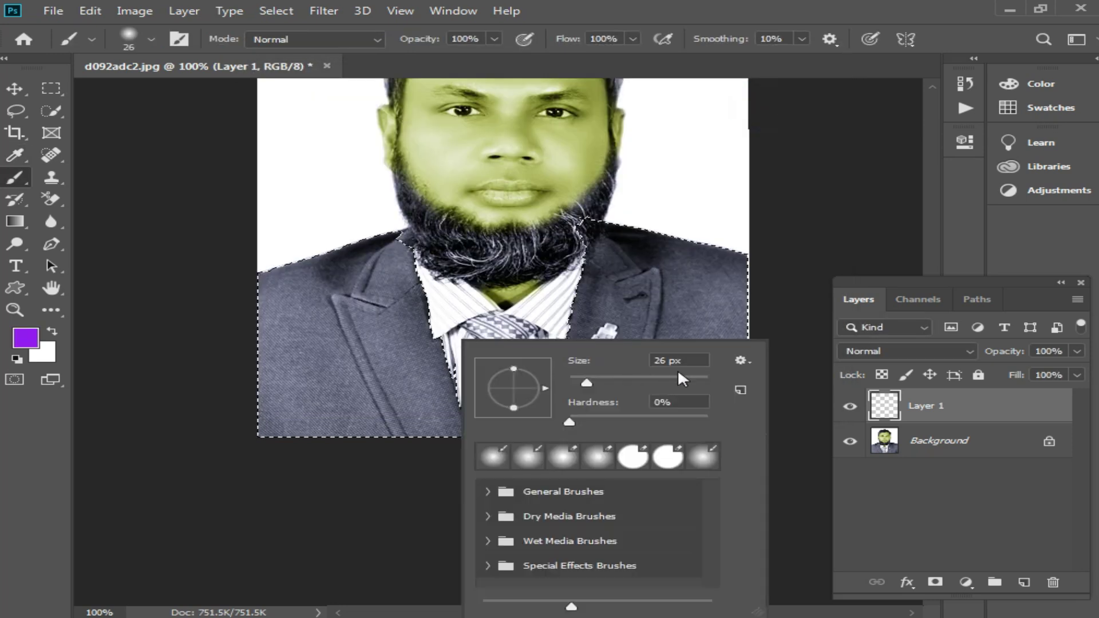
{"action": "left_click", "coordinate": [643, 383]}
{"action": "left_click", "coordinate": [24, 338]}
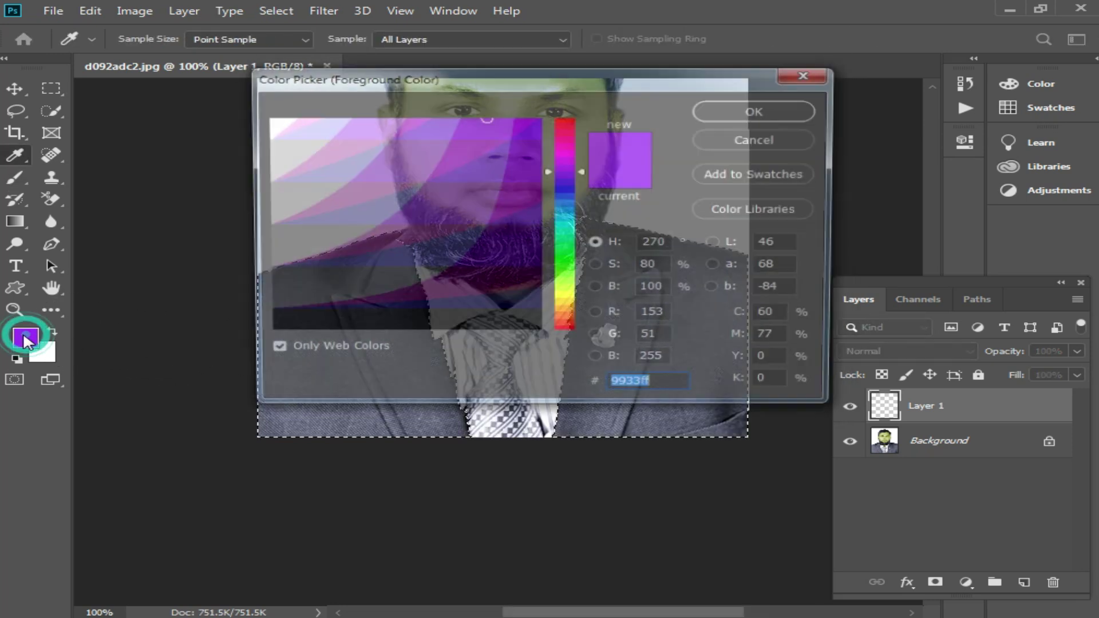
{"action": "left_click", "coordinate": [767, 111]}
{"action": "mouse_move", "coordinate": [354, 305]}
{"action": "left_mouse_down"}
{"action": "mouse_move", "coordinate": [369, 271]}
{"action": "mouse_move", "coordinate": [412, 394]}
{"action": "mouse_move", "coordinate": [416, 256]}
{"action": "mouse_move", "coordinate": [289, 315]}
{"action": "mouse_move", "coordinate": [281, 421]}
{"action": "mouse_move", "coordinate": [316, 358]}
{"action": "mouse_move", "coordinate": [422, 494]}
{"action": "mouse_move", "coordinate": [637, 335]}
{"action": "mouse_move", "coordinate": [580, 367]}
{"action": "mouse_move", "coordinate": [580, 214]}
{"action": "mouse_move", "coordinate": [764, 293]}
{"action": "mouse_move", "coordinate": [664, 385]}
{"action": "mouse_move", "coordinate": [621, 308]}
{"action": "mouse_move", "coordinate": [704, 293]}
{"action": "mouse_move", "coordinate": [655, 406]}
{"action": "mouse_move", "coordinate": [350, 267]}
{"action": "left_mouse_up"}
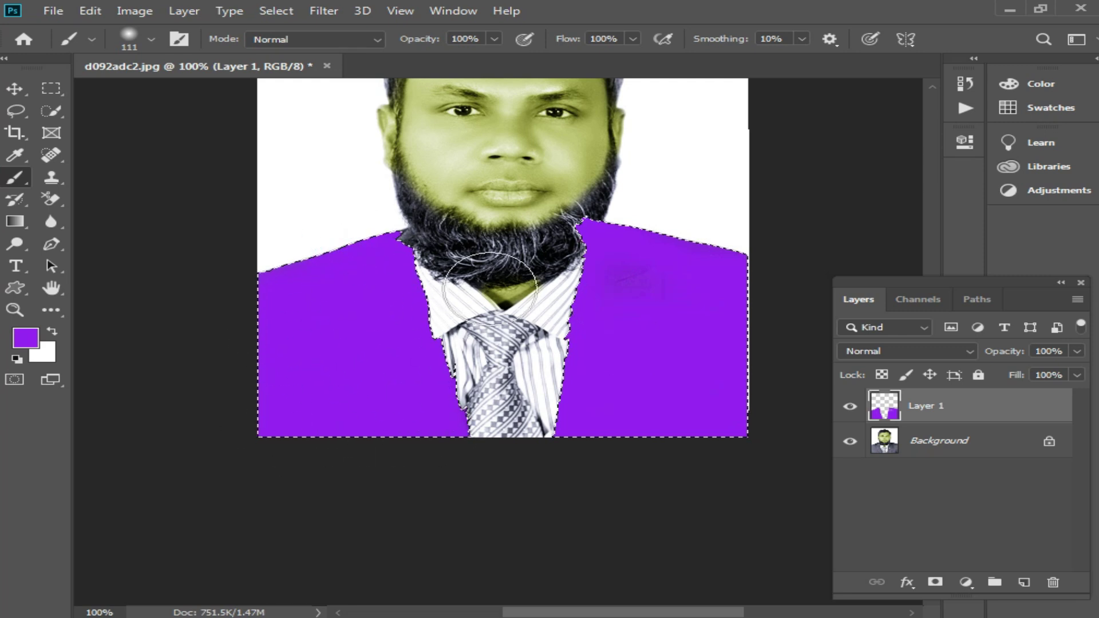
Deselect the jacket and set the purple layer's blend mode to Soft Light
{"action": "left_click", "coordinate": [16, 110]}
{"action": "left_click", "coordinate": [287, 158]}
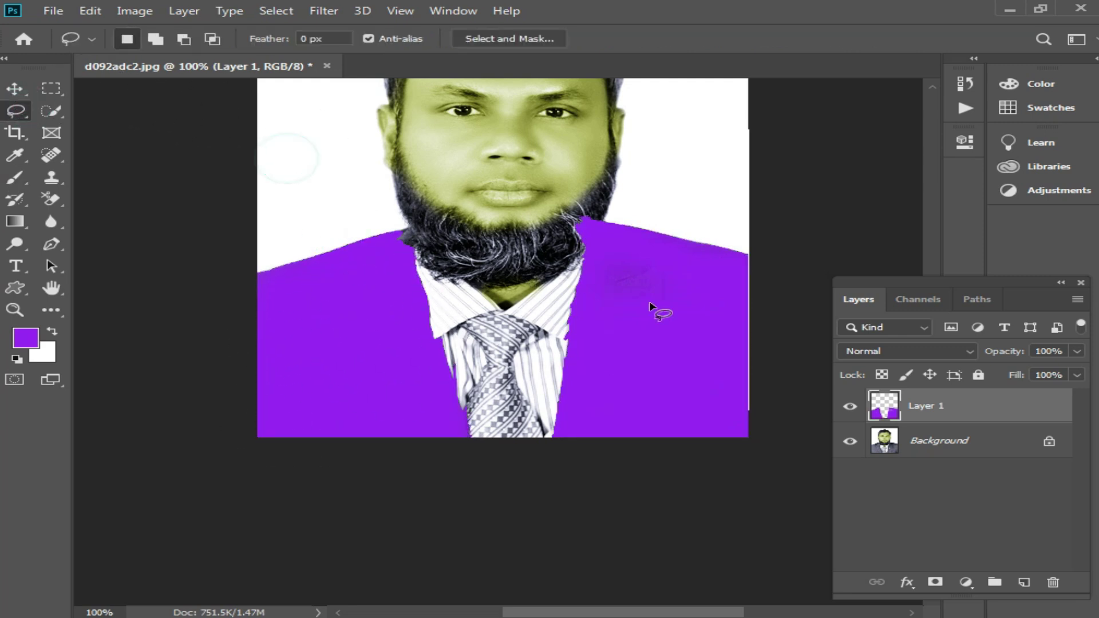
{"action": "left_click", "coordinate": [942, 352]}
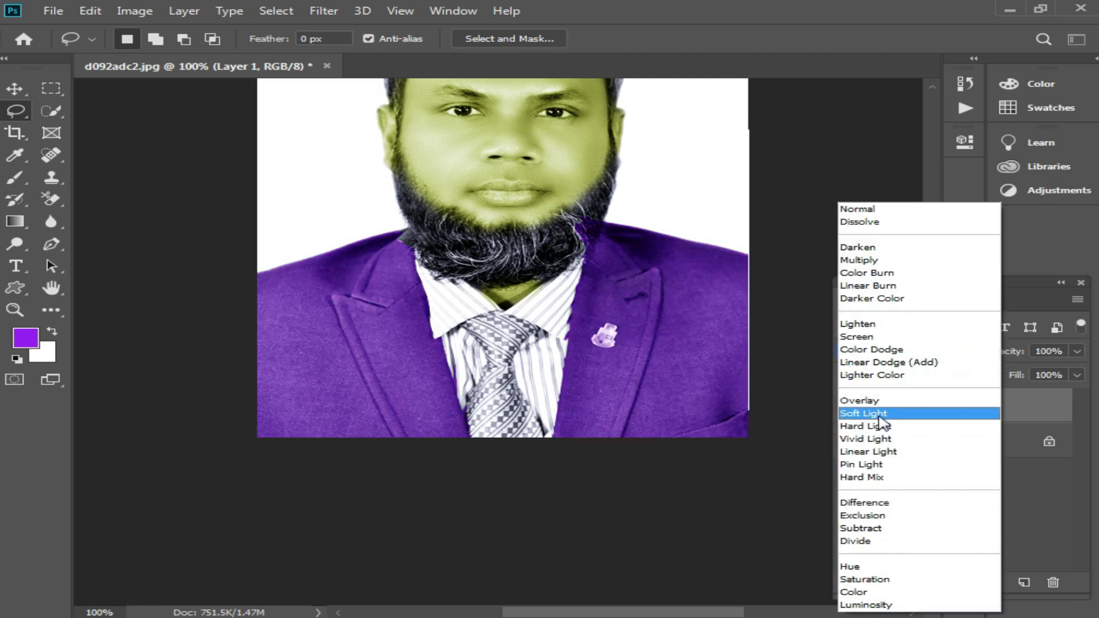
{"action": "left_click", "coordinate": [882, 422]}
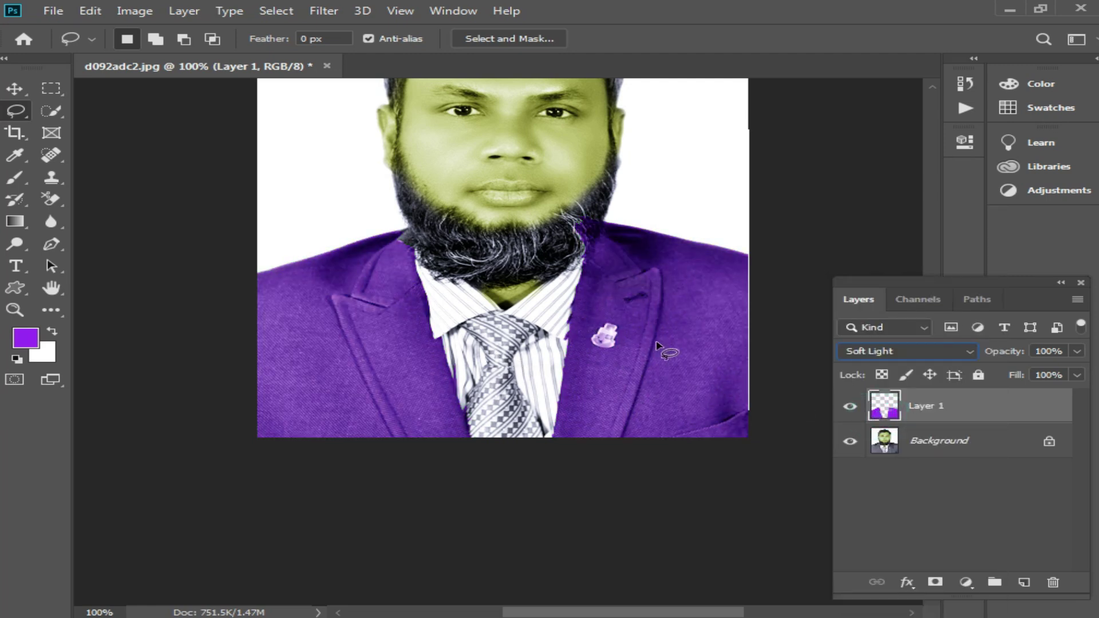